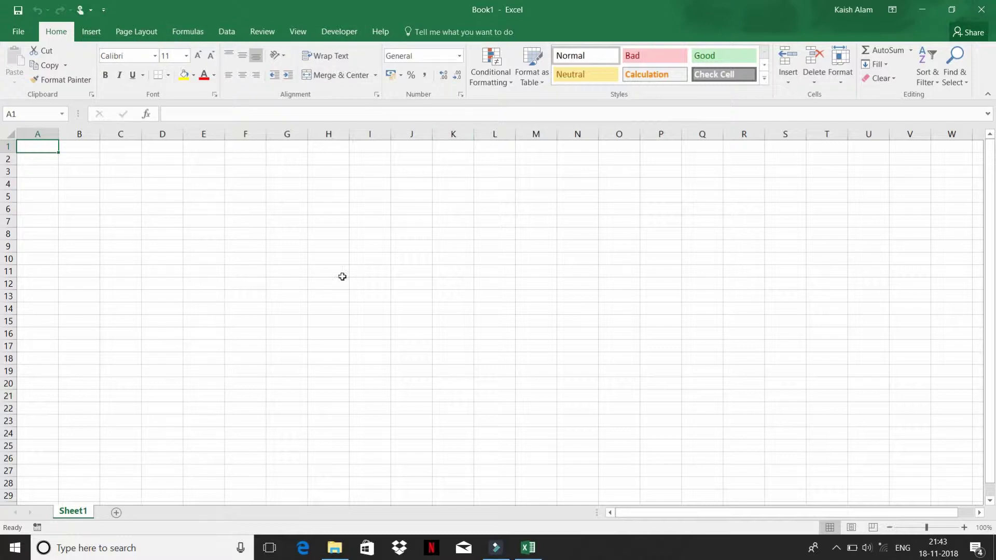
Step: Enter the symbols 0, #, ? and @ in cells A1 through A4
click(461, 94)
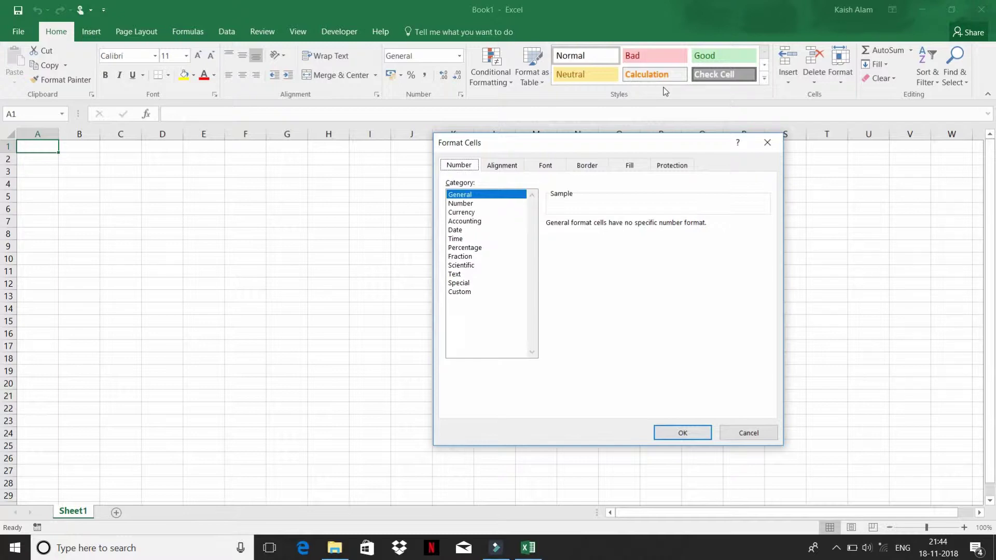
click(768, 144)
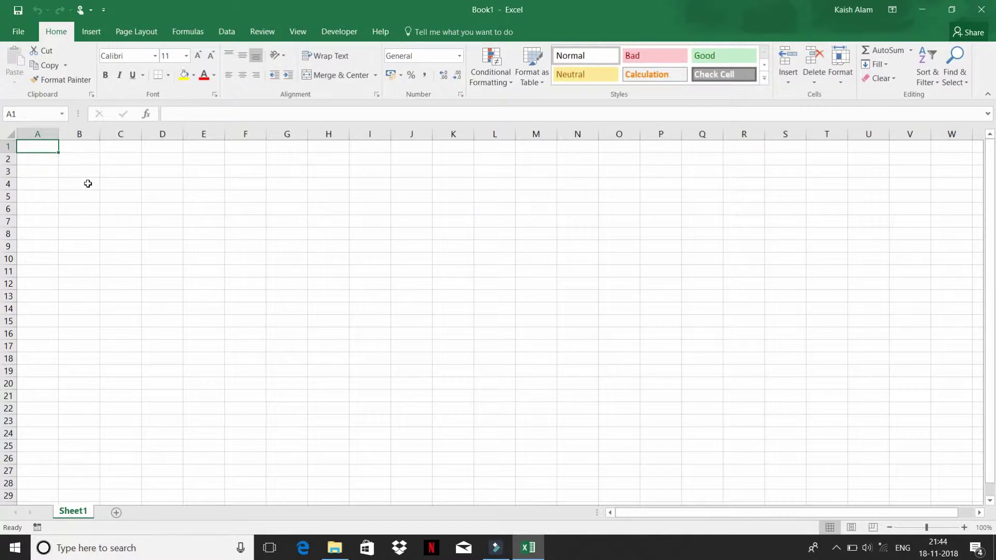
text(0)
key(Return)
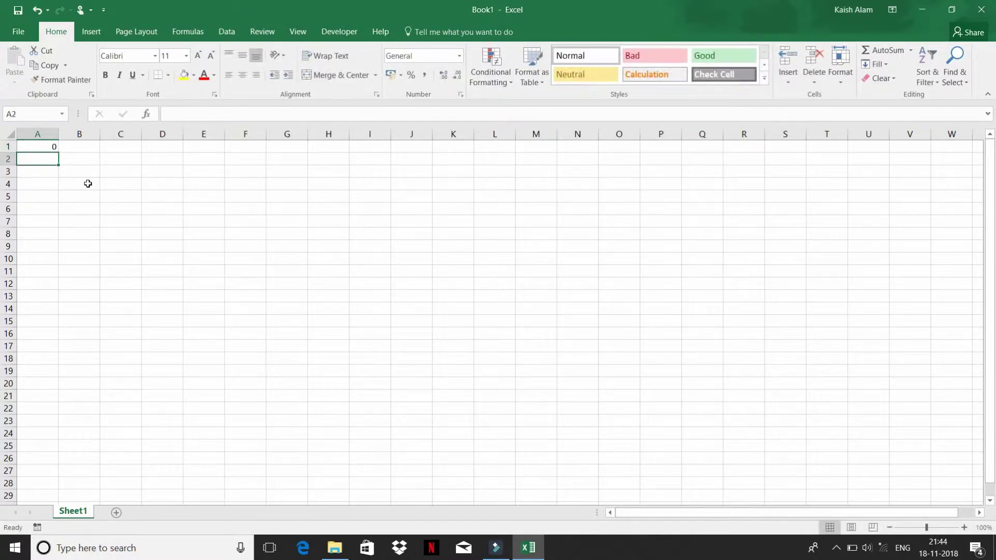
text(#)
key(Return)
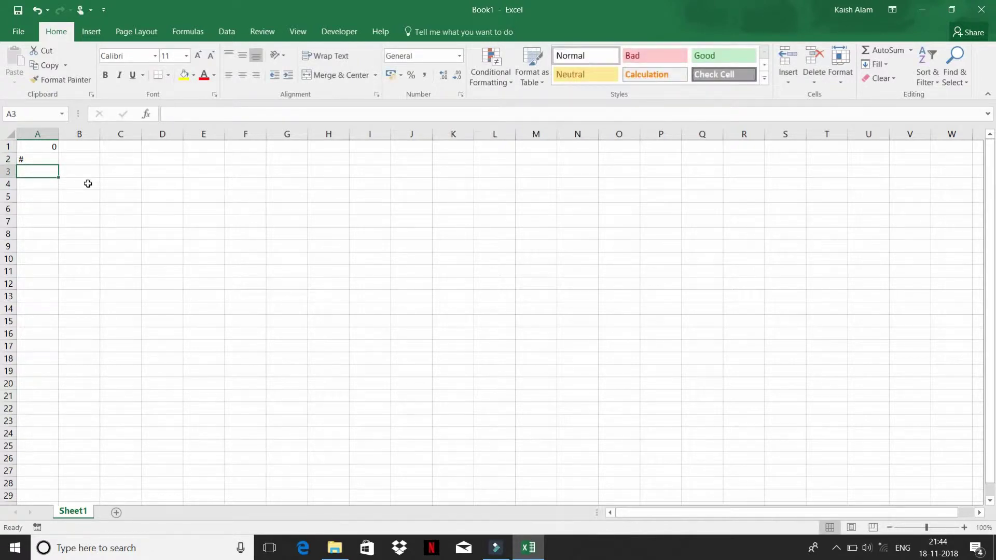
text(?)
key(Return)
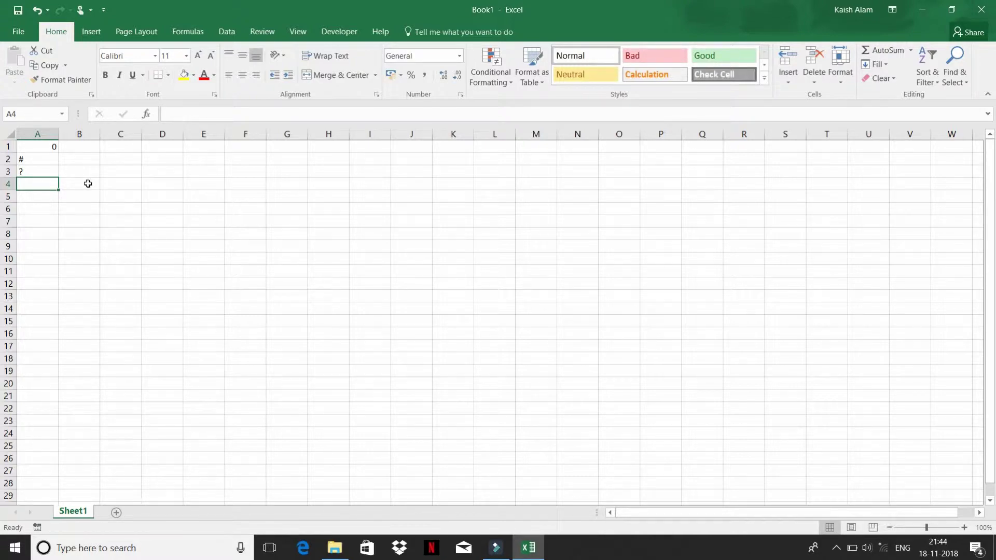
text(@)
key(Return)
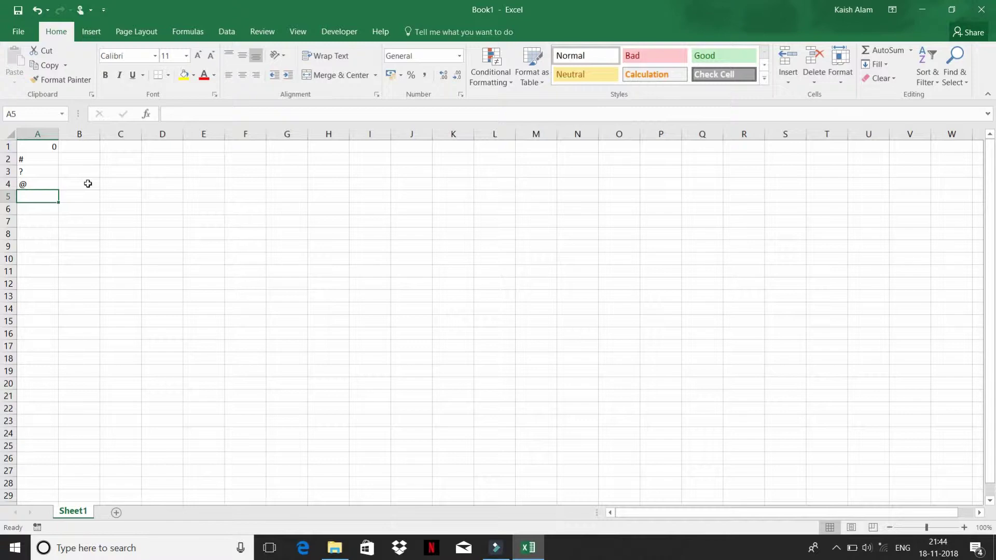
Step: Enter the period, comma, backslash and double quote in cells A5 through A8
text(.)
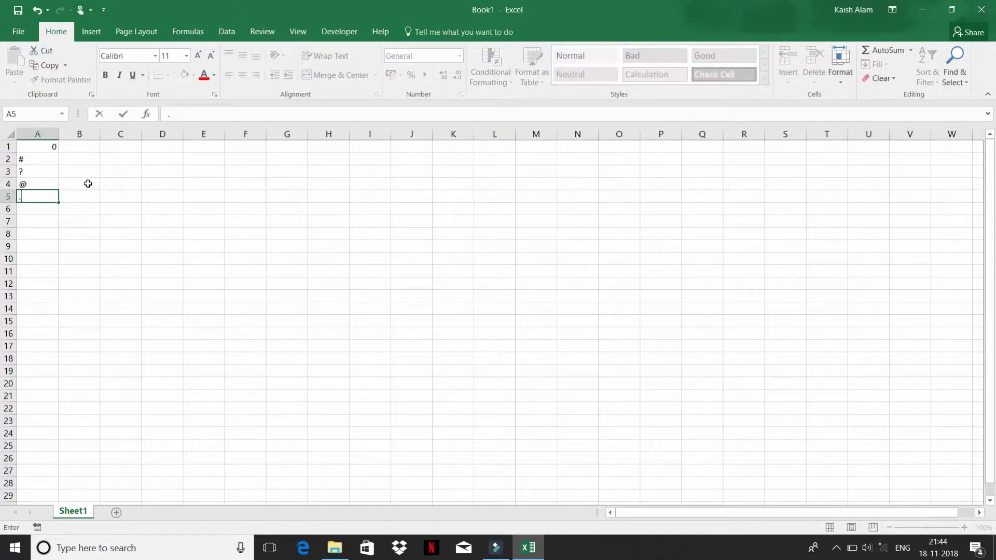
key(Return)
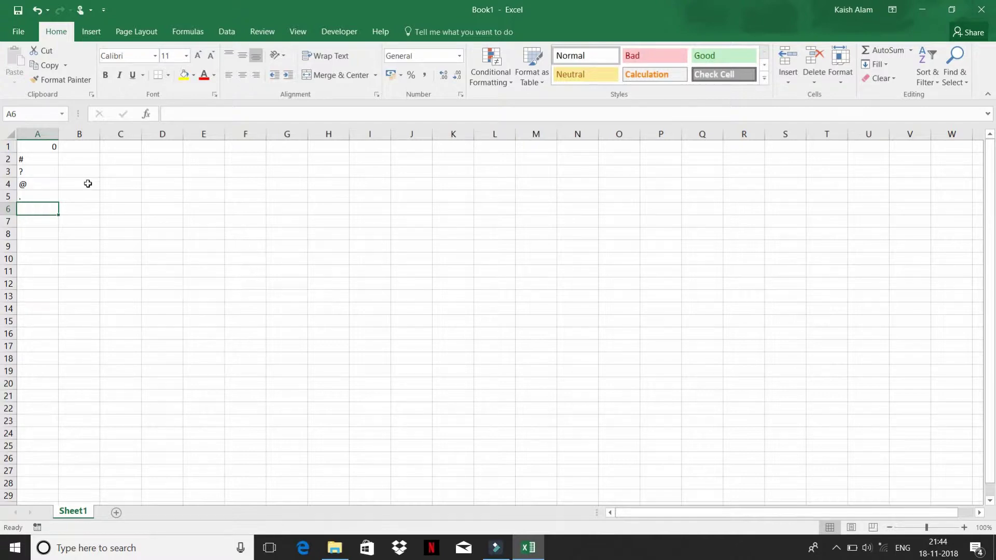
text(,)
key(Return)
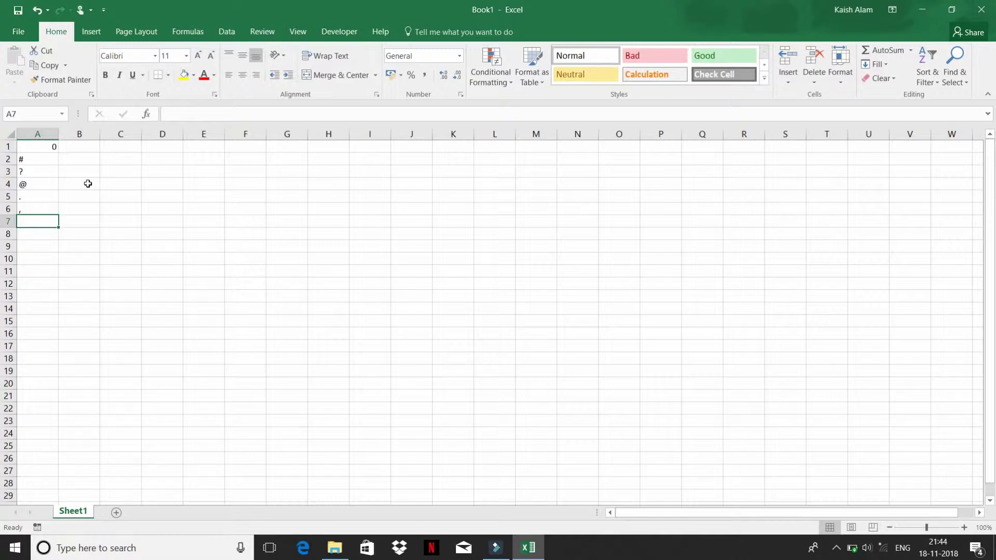
text(\)
key(Return)
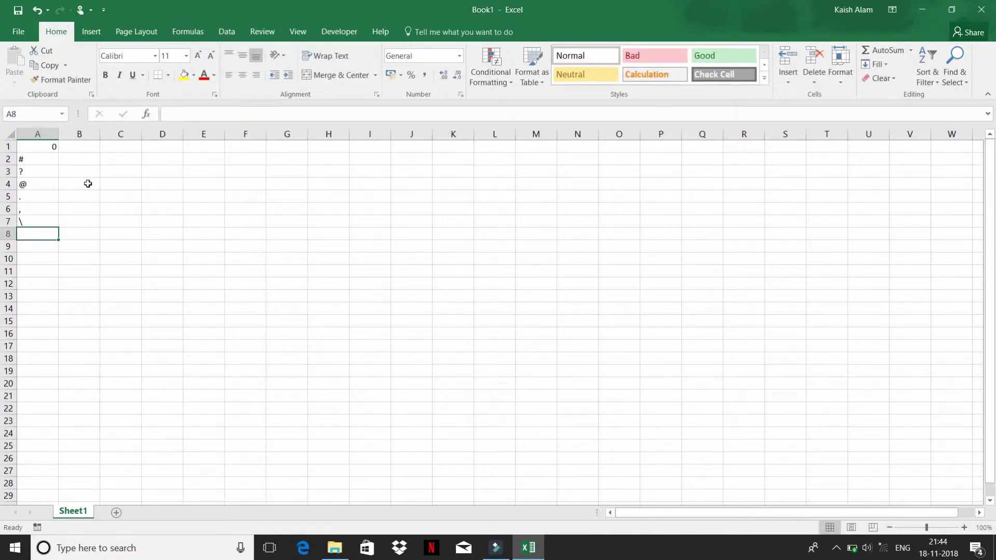
text(")
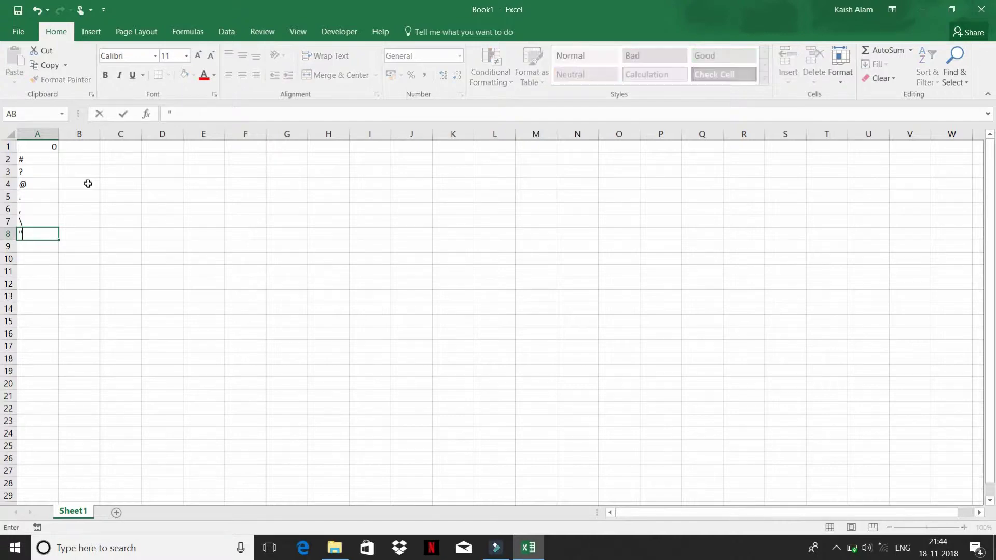
key(Return)
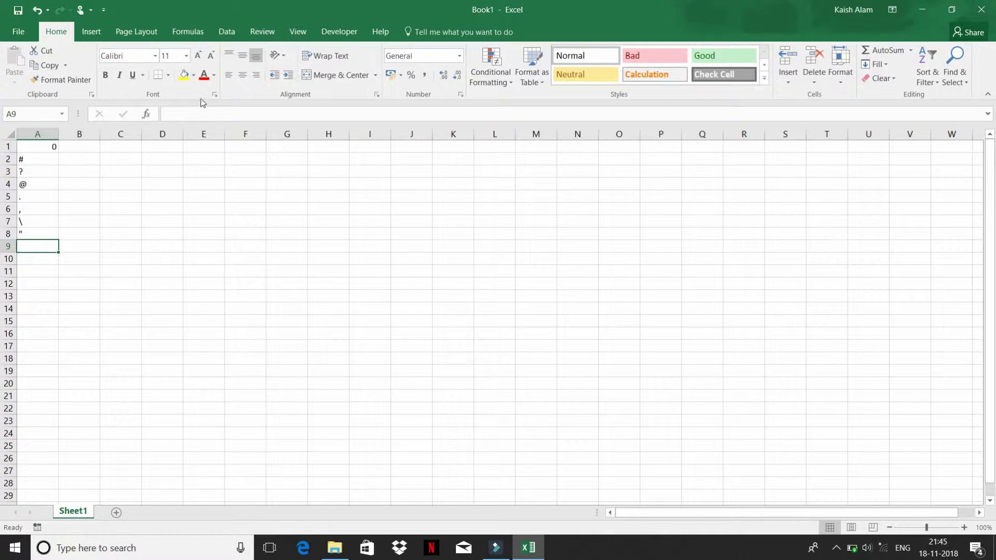
Step: Enter 500, 5000, 50000, 500000 and 50000000 in G2 through G6
click(293, 163)
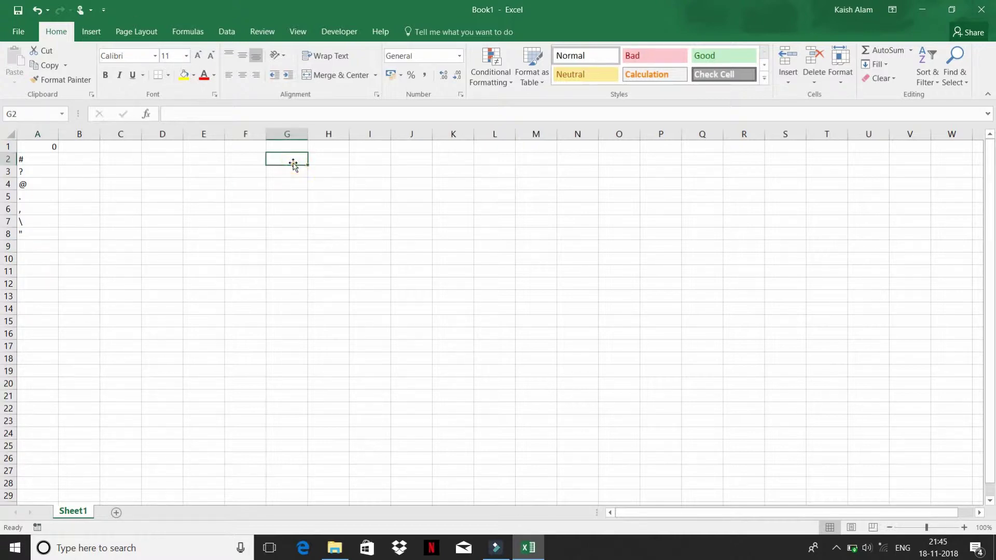
text(5000)
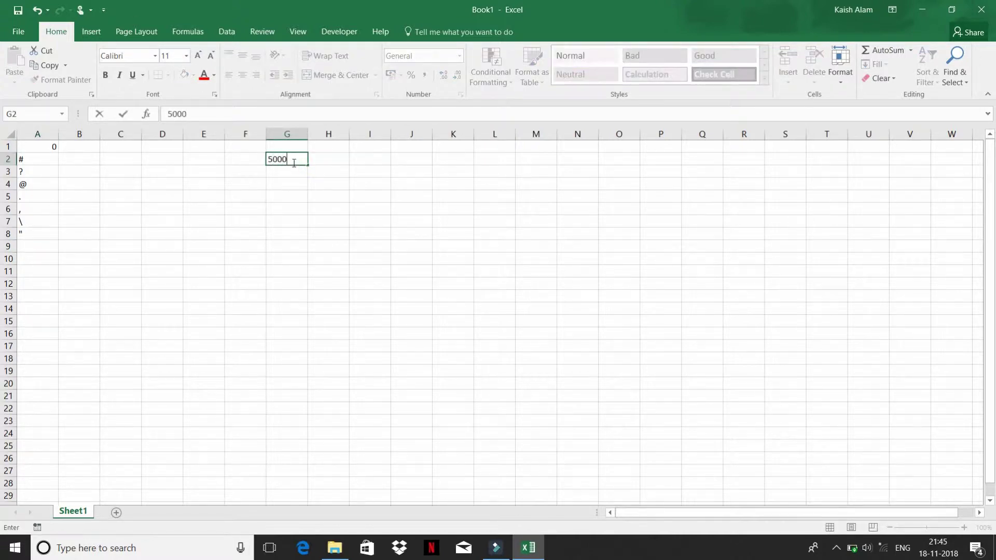
key(BackSpace)
key(Return)
text(5000)
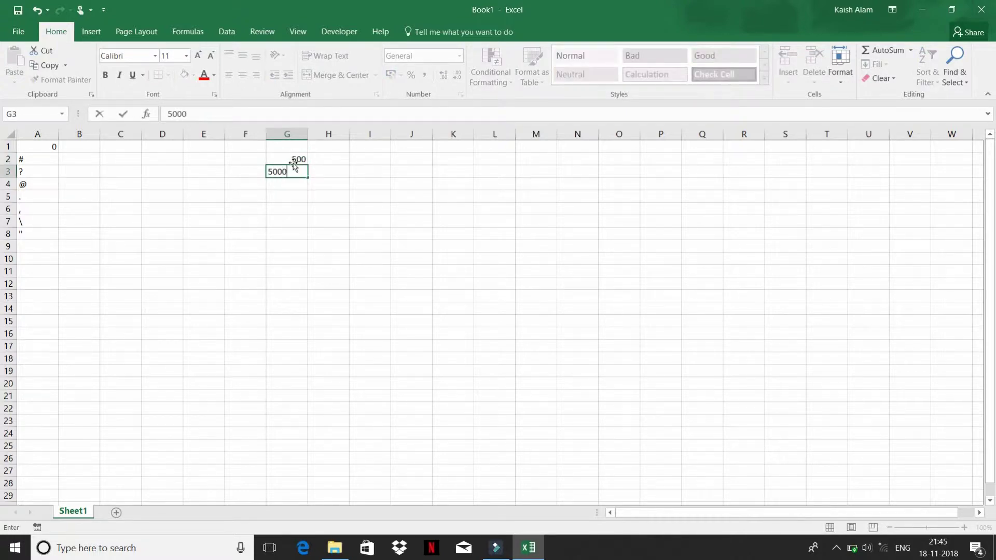
key(Return)
text(5000)
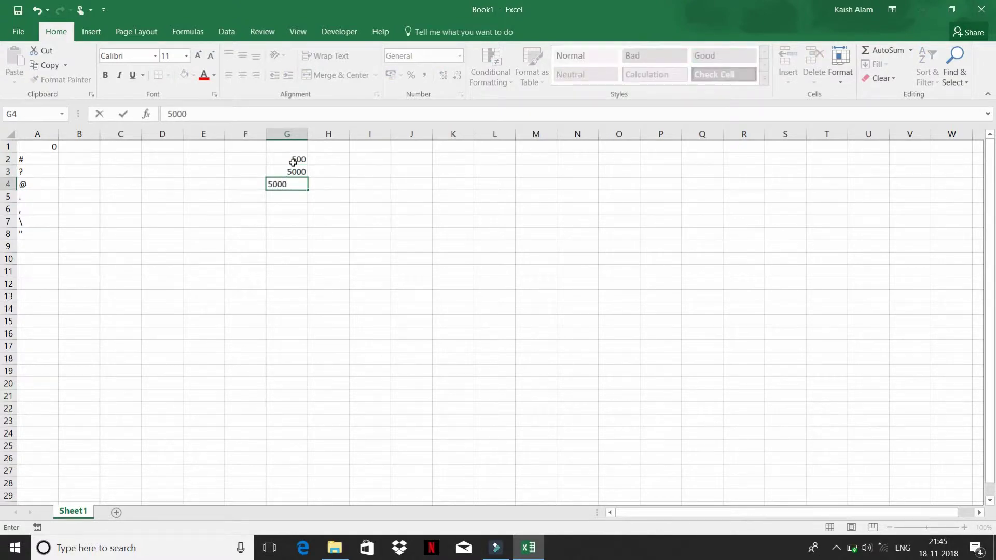
text(0)
key(Return)
text(5)
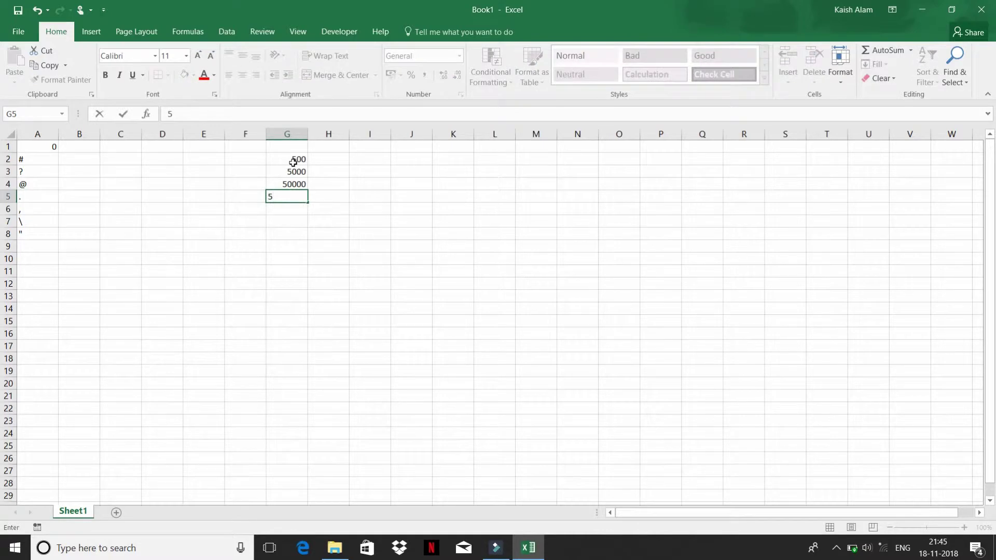
text(000)
text(00)
key(Return)
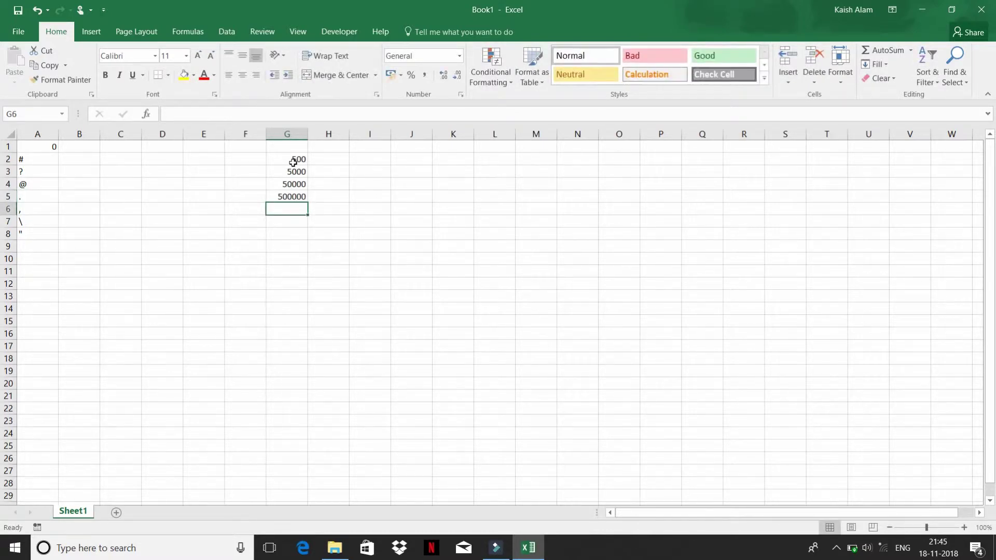
text(5)
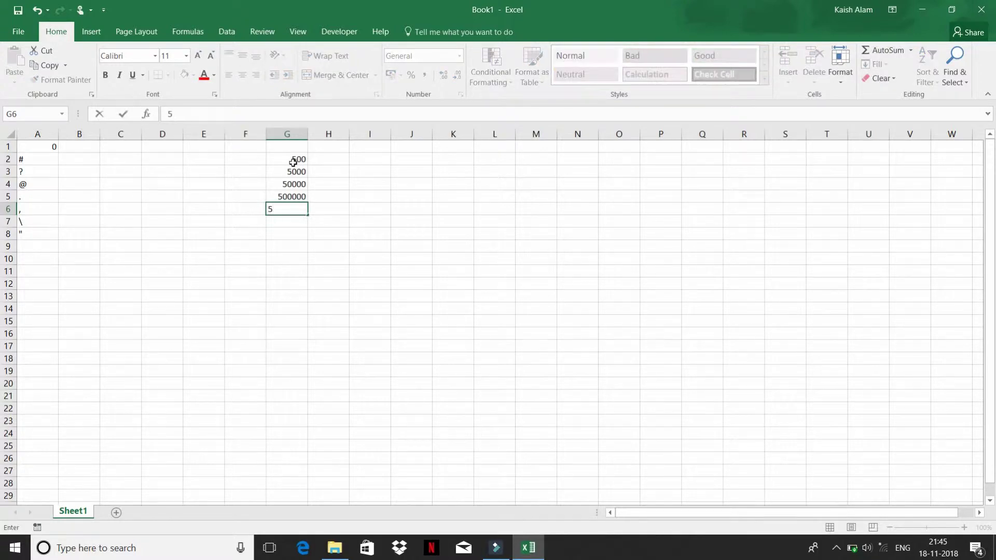
text(0000)
text(000)
key(Return)
Step: Select G2:G6 and bring up Format Cells for them
key(Up)
key(Up)
key(Up)
key(Up)
key(Up)
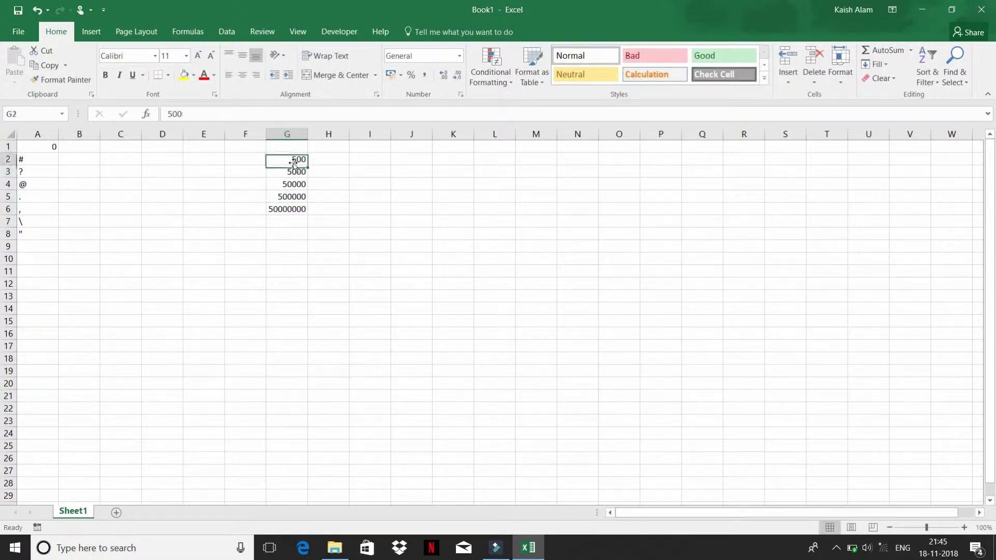
key(Up)
click(293, 163)
key(ctrl+shift+Down)
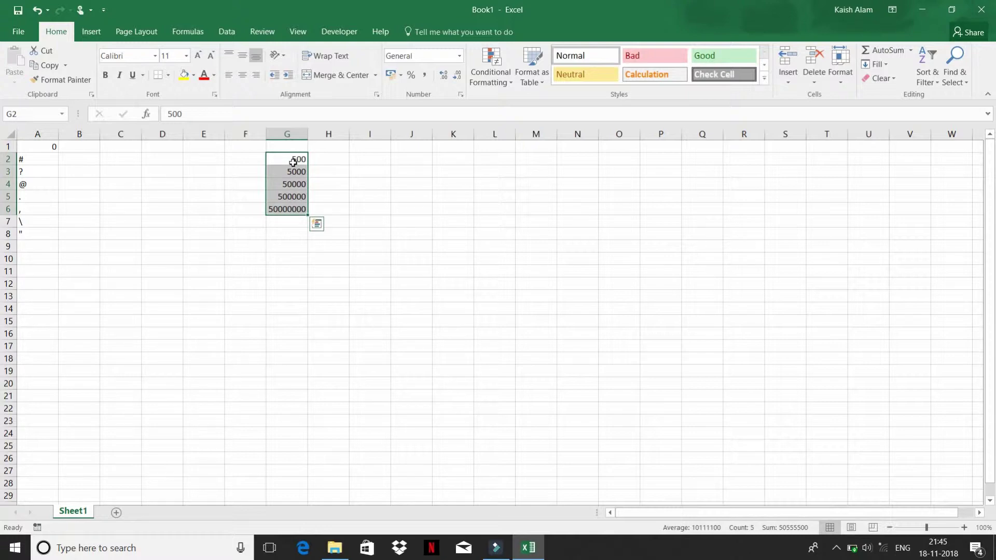
key(ctrl+1)
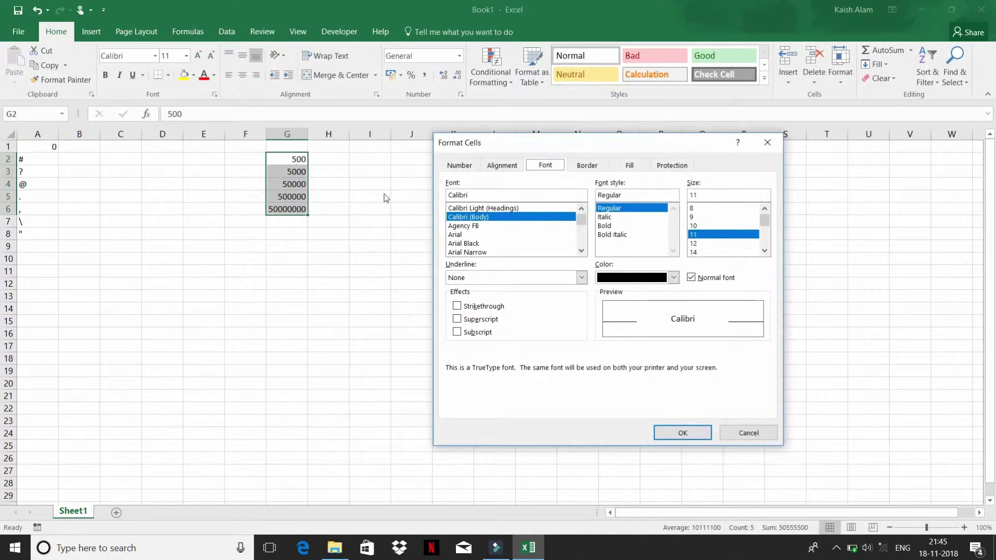
Step: Apply the Custom number format #,###.00 to G2:G6
click(467, 166)
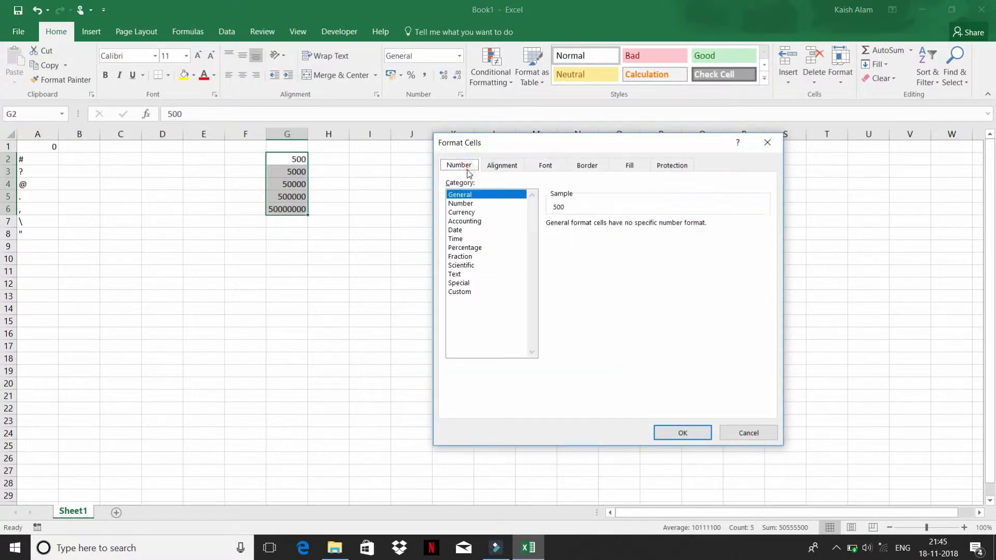
click(466, 292)
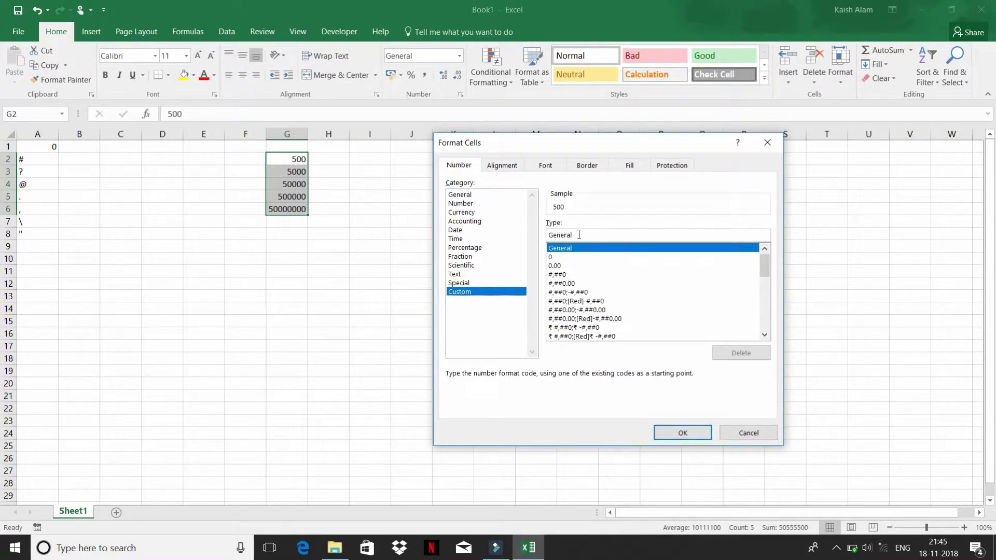
key(Tab)
text(#,)
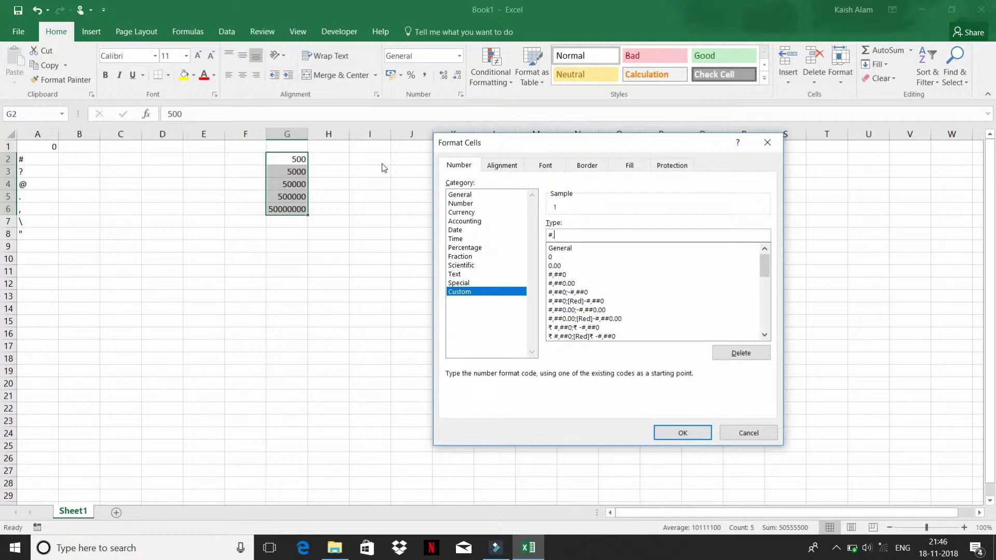
text(##)
text(#)
text(00)
key(Return)
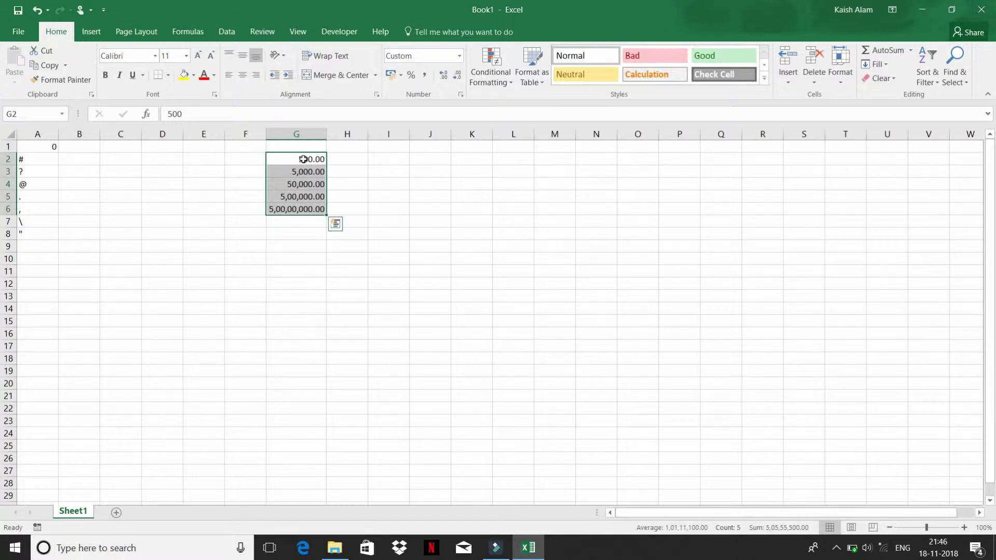
Step: Change the G2:G6 custom format from #,###.00 to #,### to drop the decimals
click(301, 158)
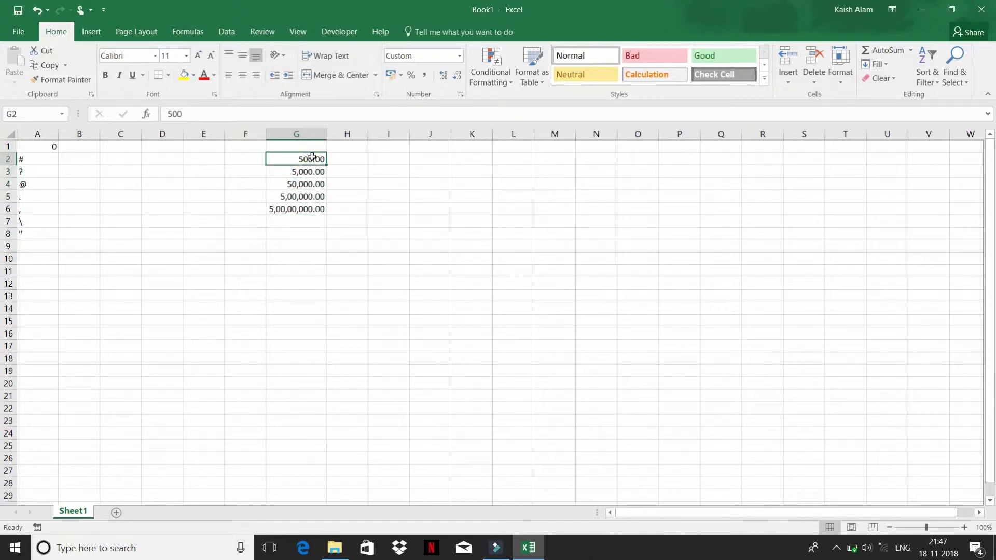
drag(312, 159, 313, 207)
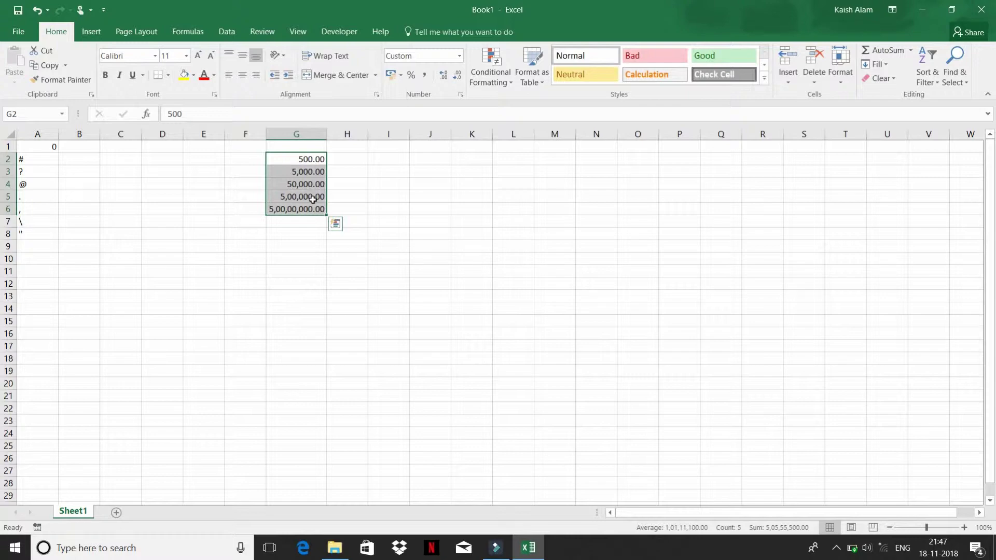
key(ctrl+1)
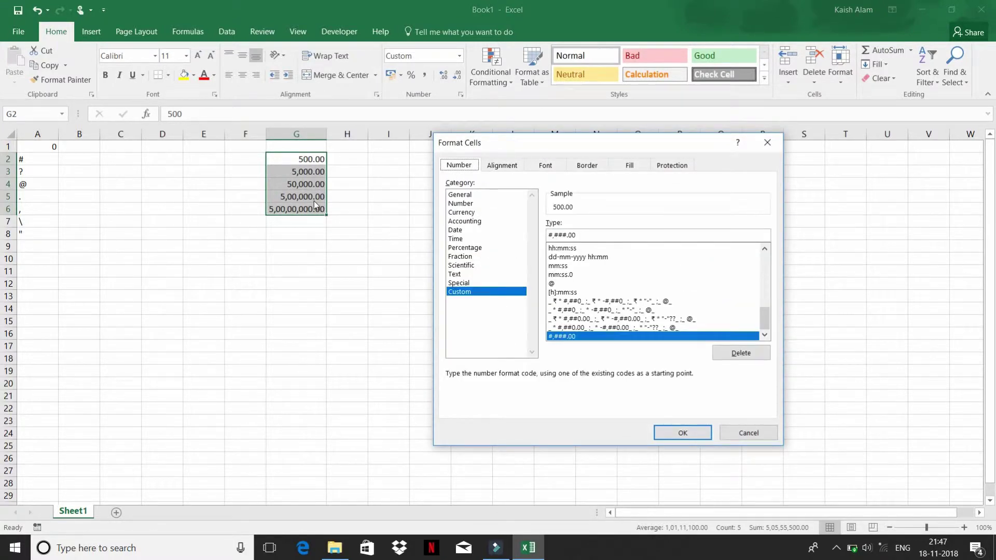
key(Tab)
key(Tab)
key(End)
key(BackSpace)
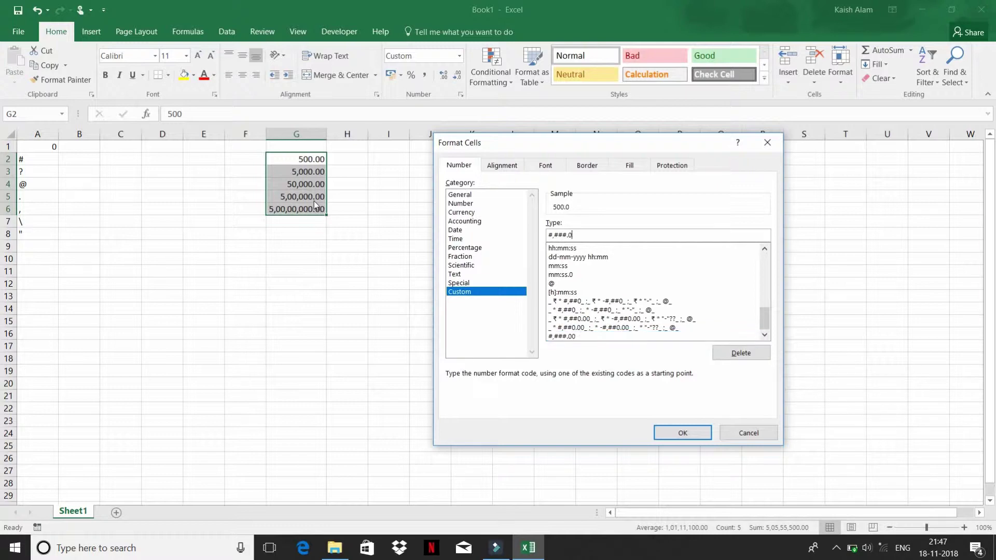
key(BackSpace)
key(BackSpace)
key(Return)
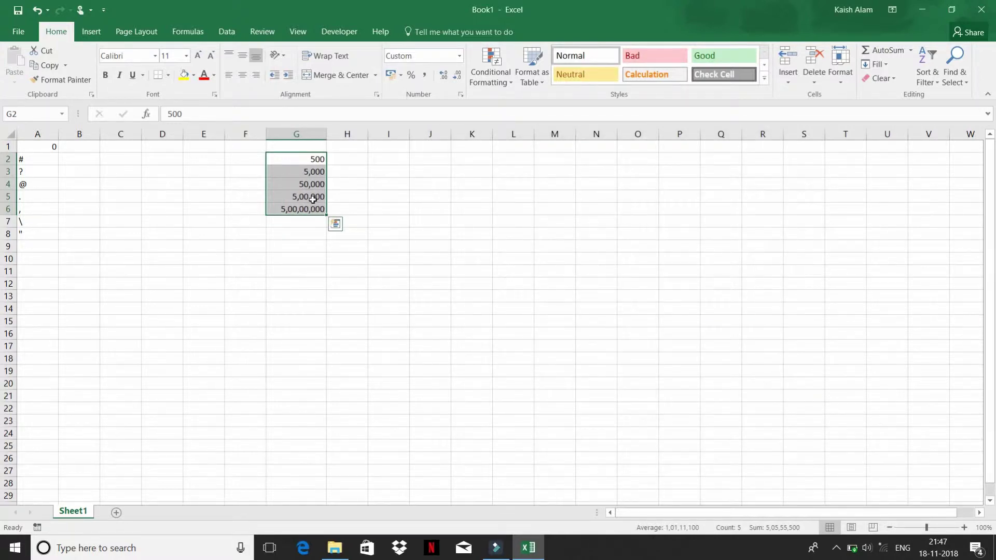
key(Up)
key(Down)
key(Down)
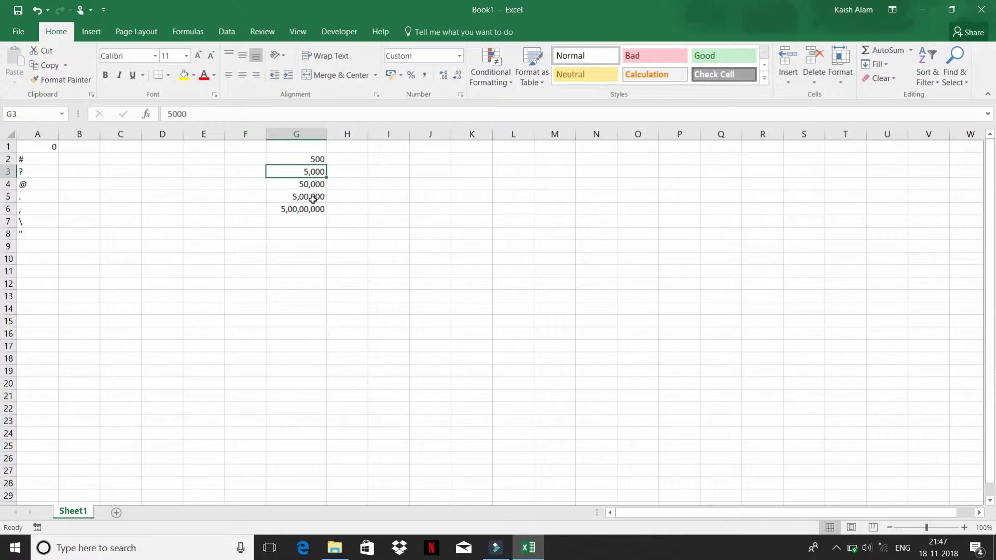
Step: Type 50,00,00,000 into cell G8
key(Up)
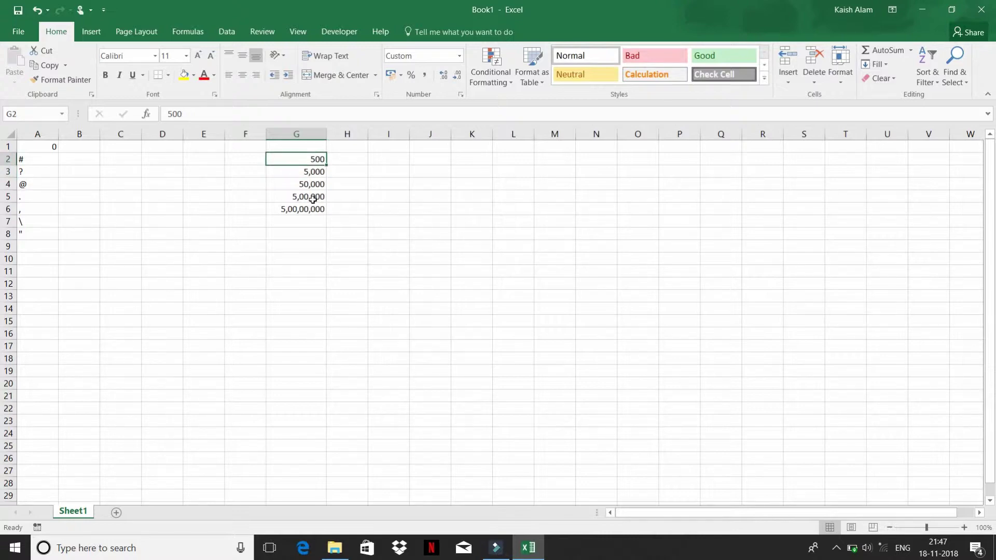
key(Down)
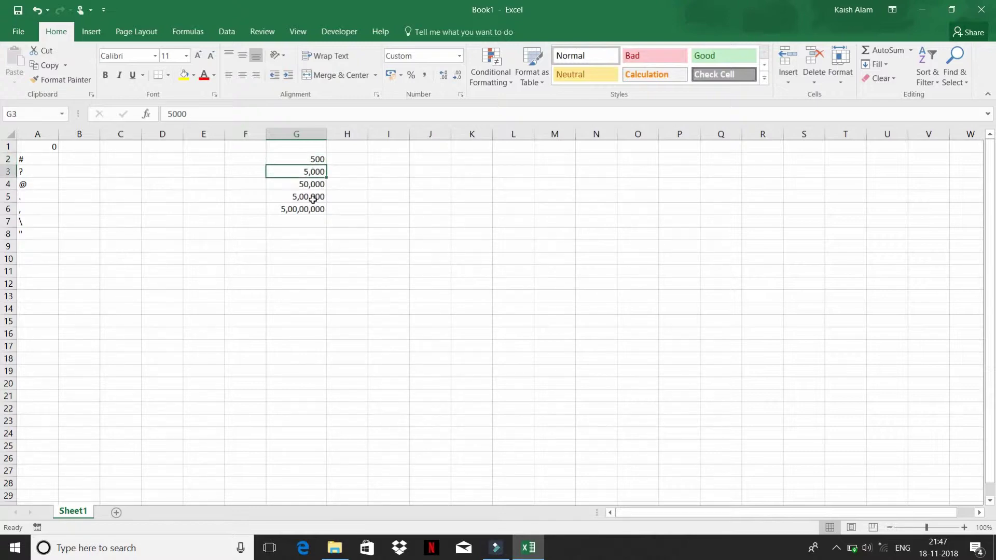
key(Down)
key(Down)
key(Down)
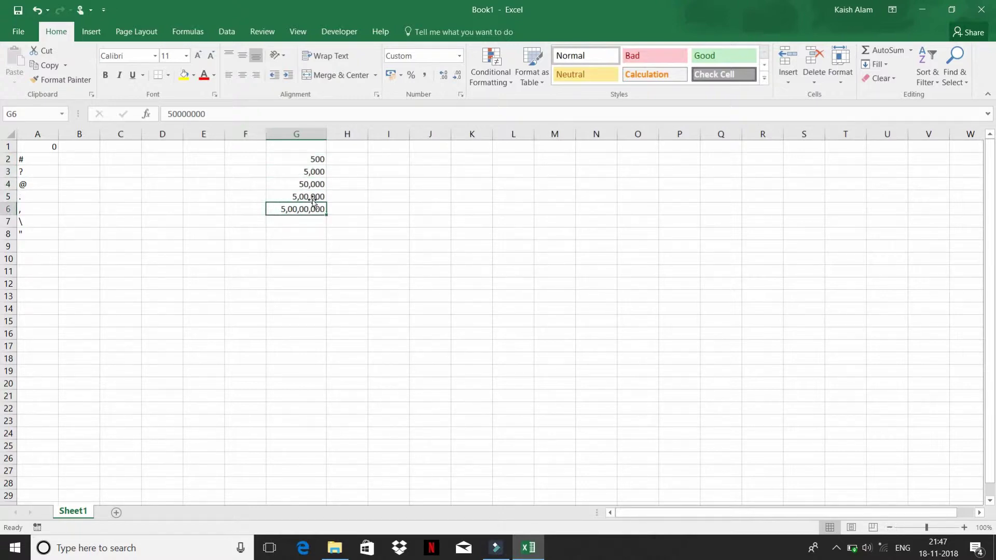
key(Down)
key(Down)
text(50,0)
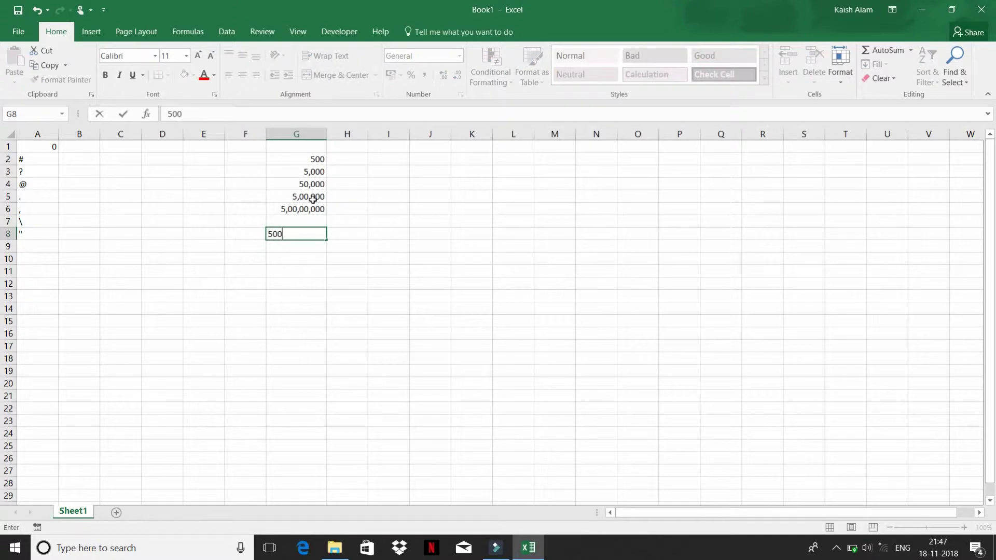
text(0,00,000)
key(Return)
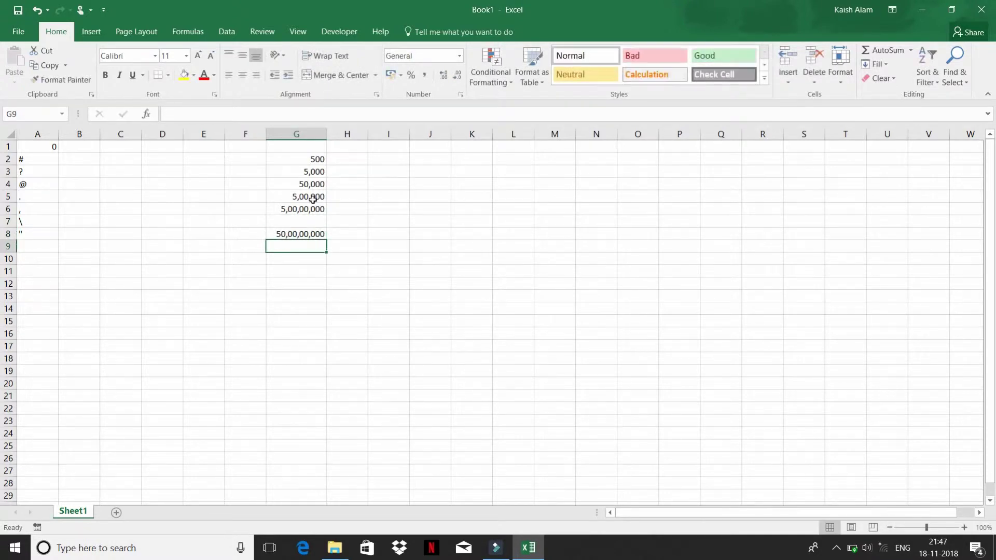
Step: Enter 50000000 in I9 and a provisional 1010120 in I11
key(Right)
key(Right)
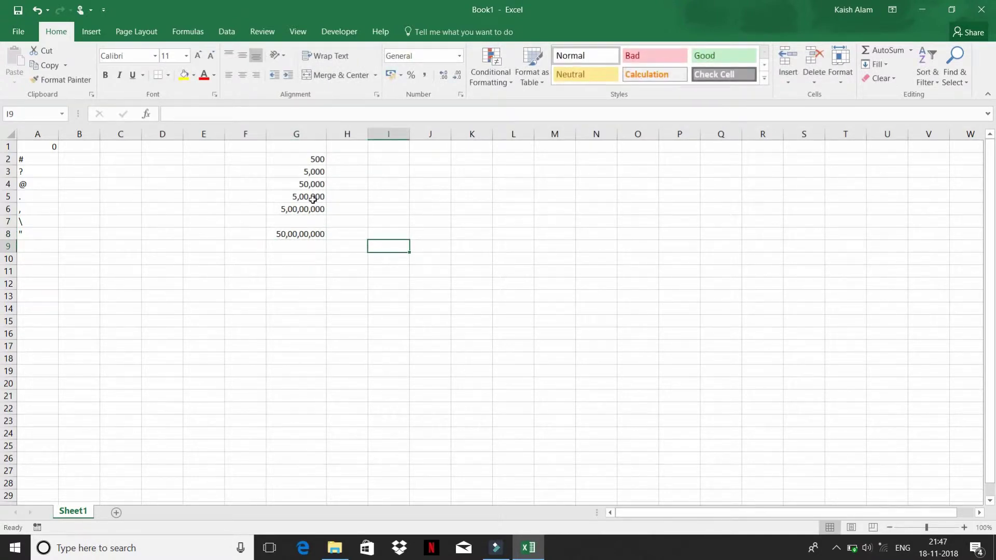
text(50000000)
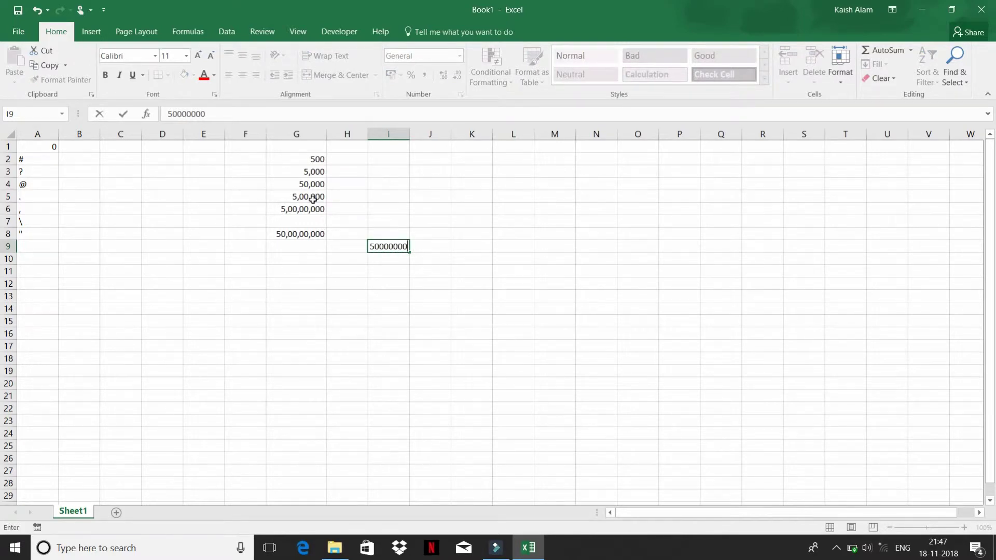
key(Return)
key(Up)
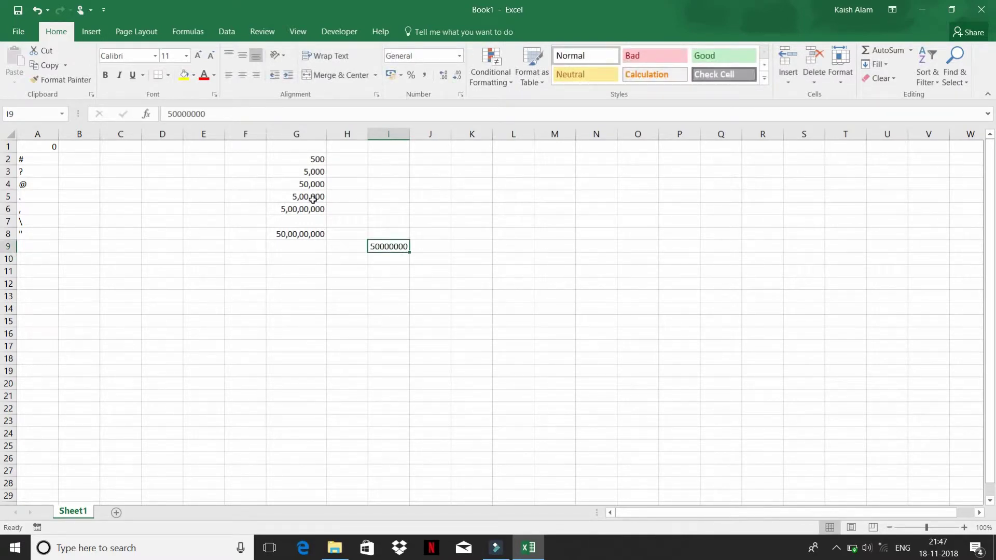
key(Down)
key(Down)
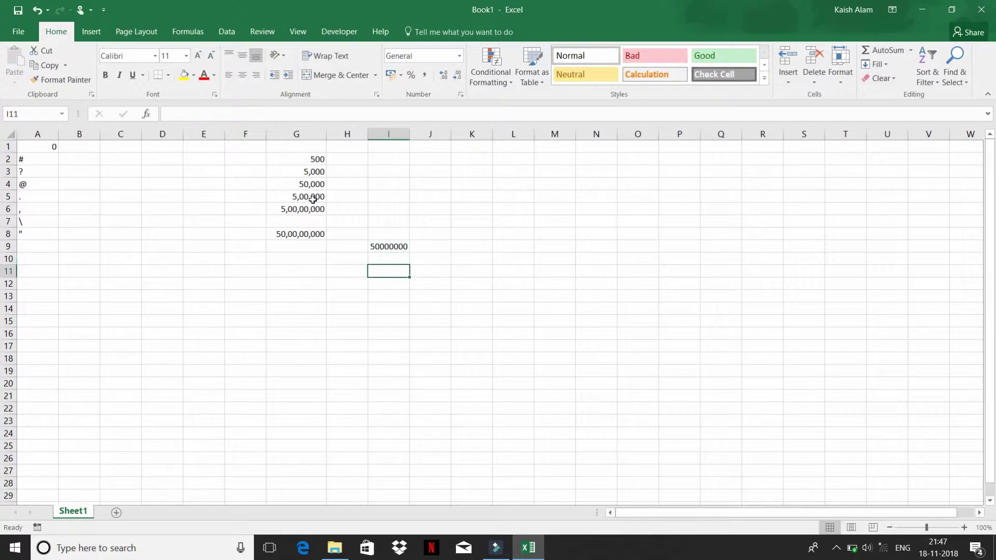
text(10101)
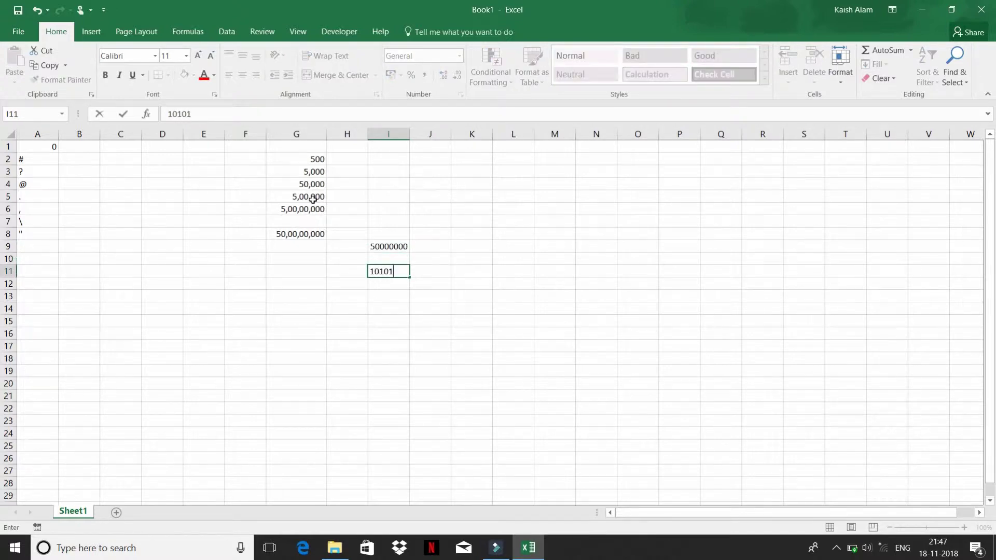
text(20)
key(Return)
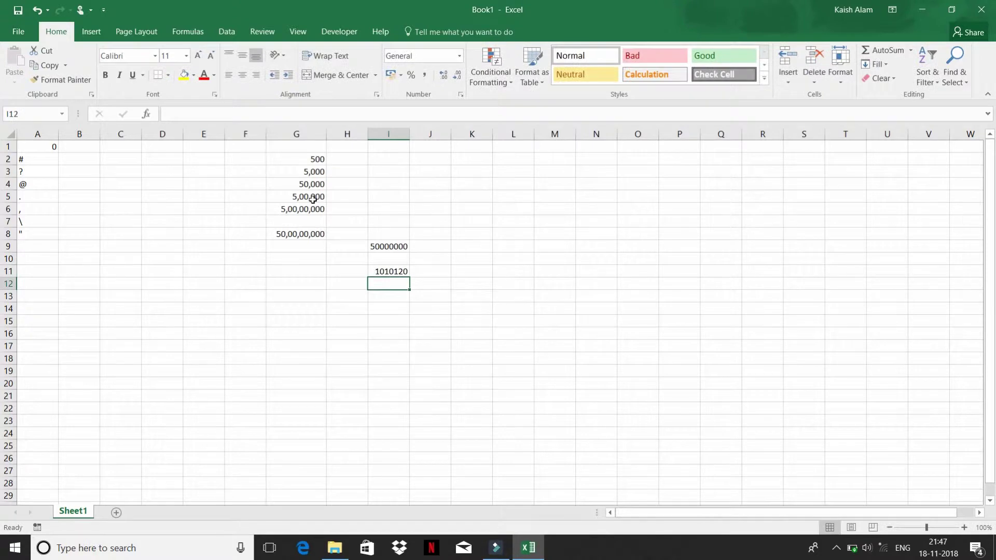
Step: Put 62541764 in I10 and 987456321 in I11, then select I9:I11
key(Up)
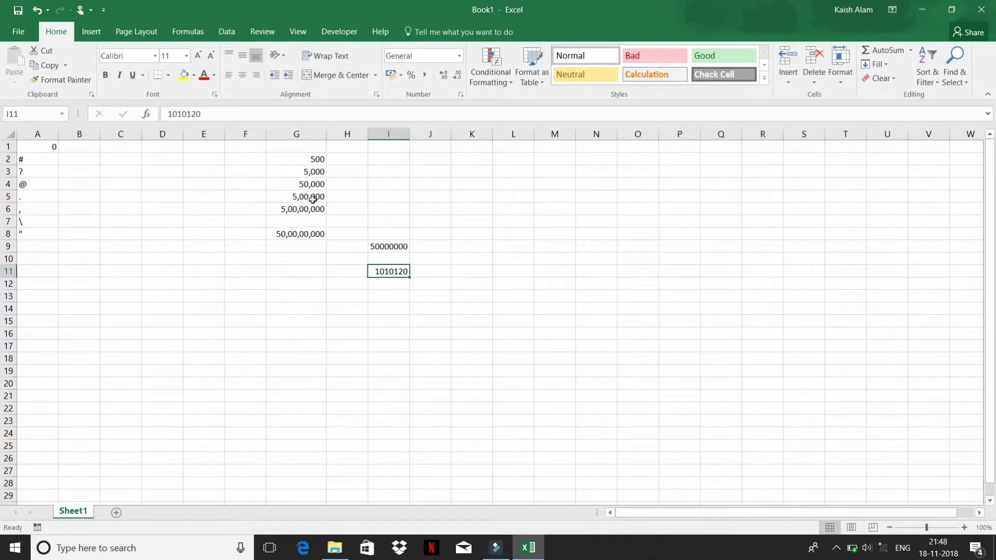
key(Up)
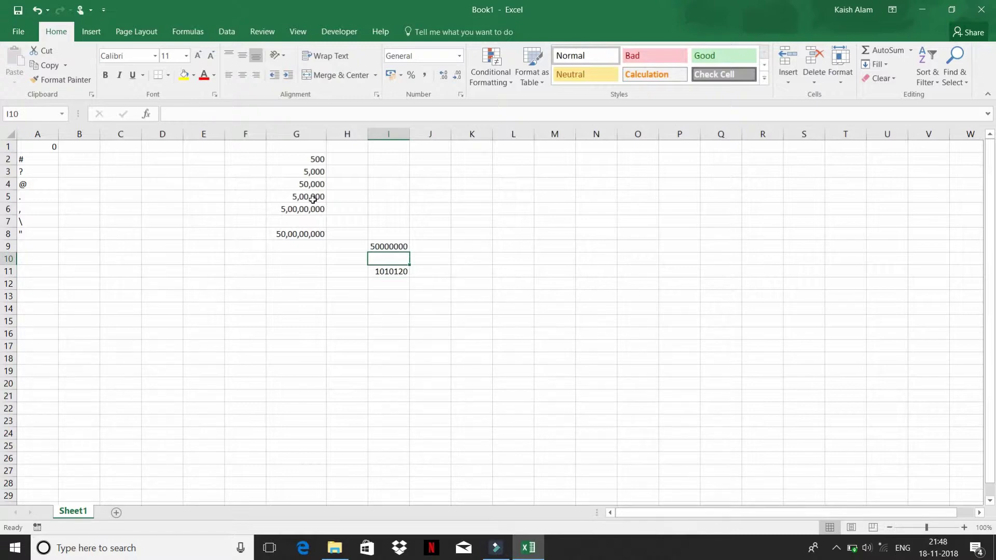
text(62541)
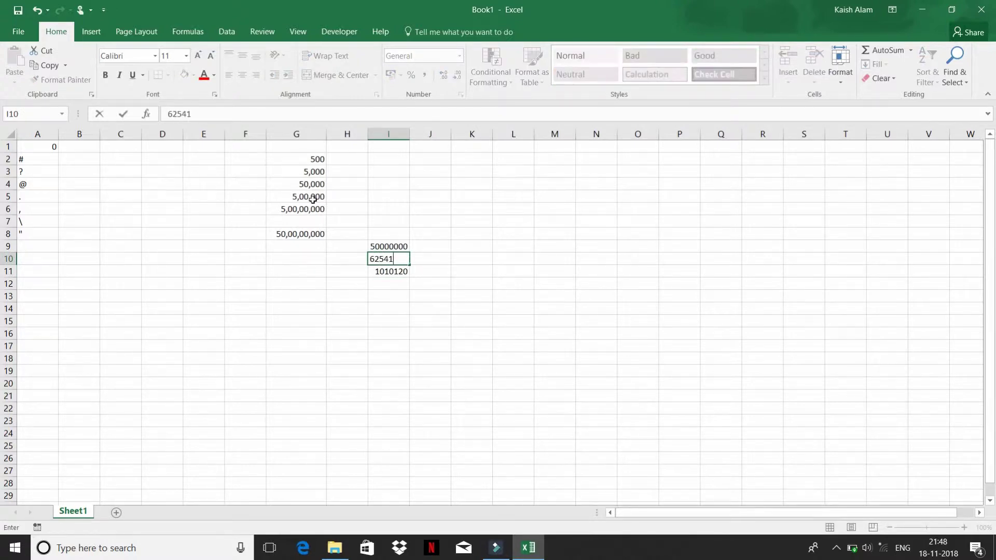
text(764)
key(Return)
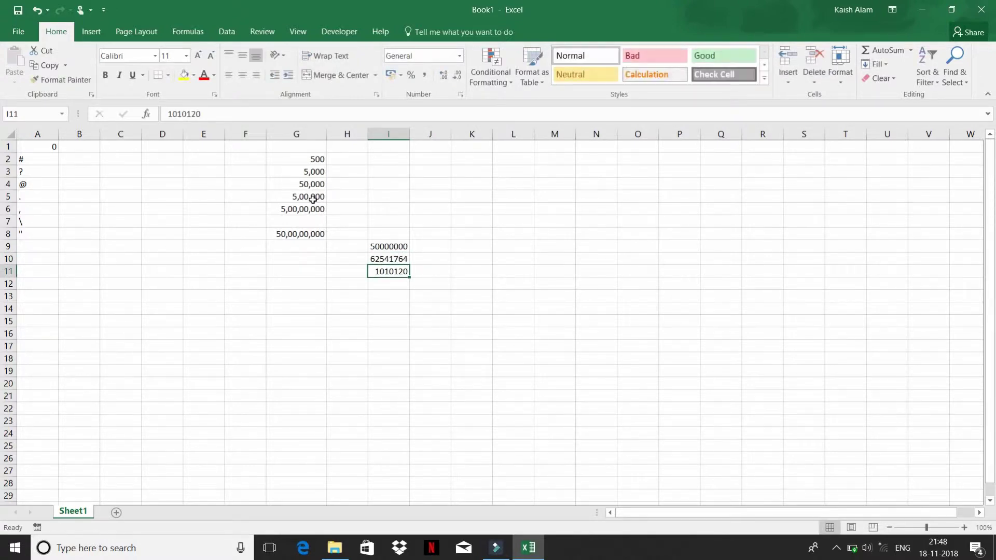
text(987)
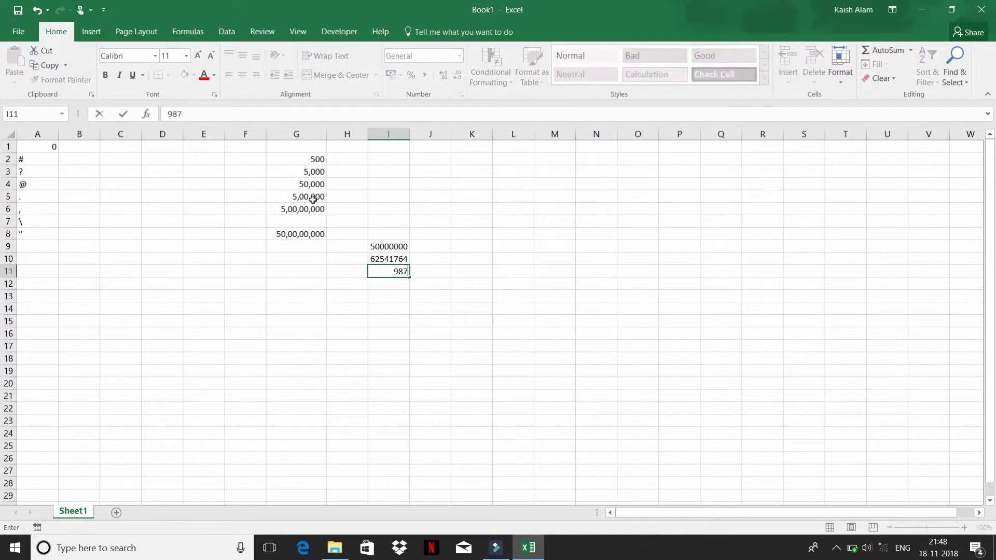
text(456321)
key(Return)
key(Up)
key(Up)
key(Up)
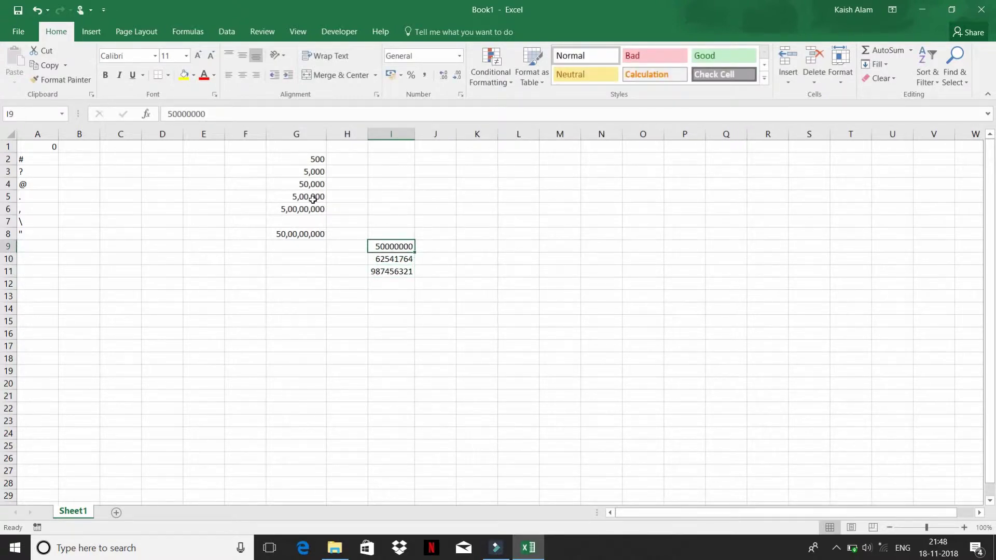
key(shift+Down)
key(shift+Down)
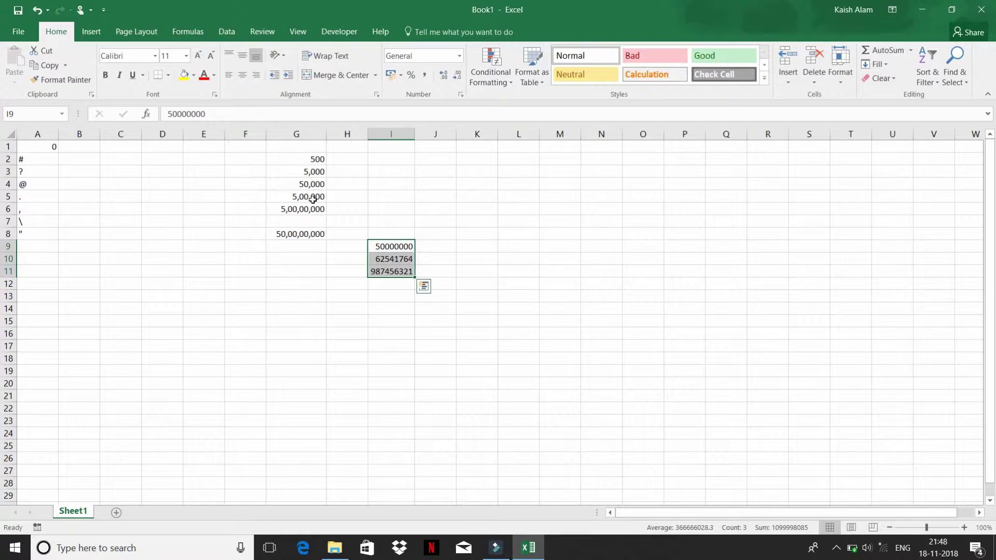
Step: Apply the custom format #.00, \k to I9:I11 to show thousands with a k suffix
key(ctrl+shift+f)
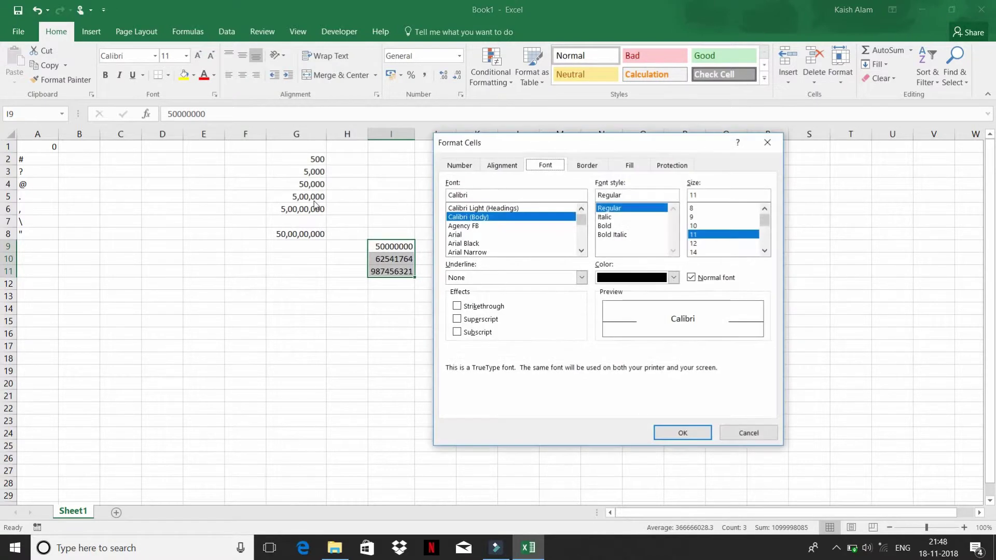
key(ctrl+shift+Tab)
key(ctrl+shift+Tab)
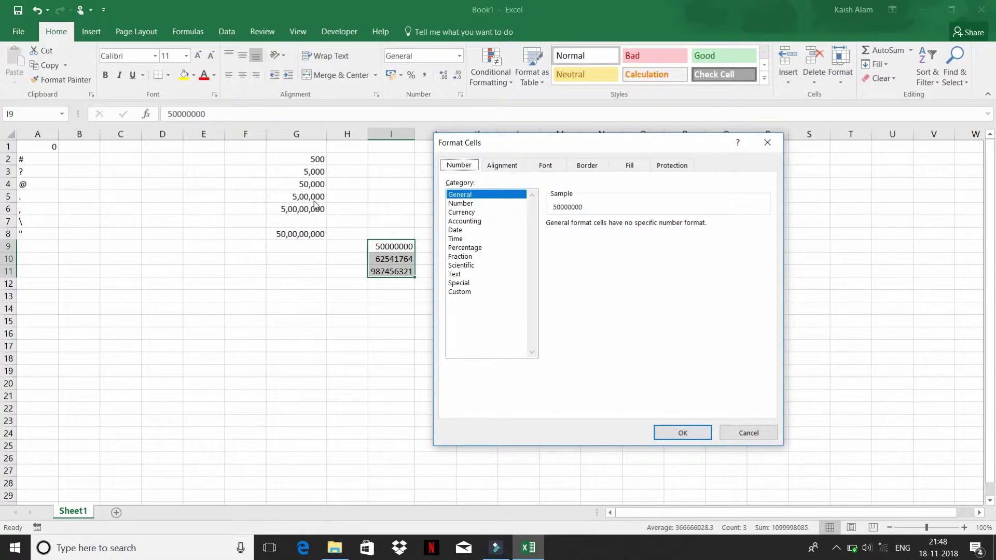
key(Tab)
key(End)
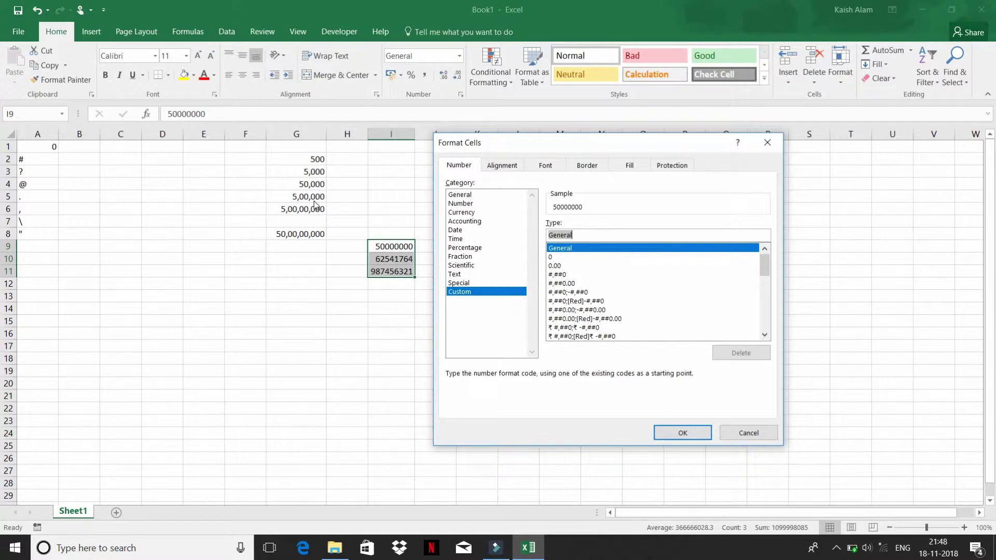
text(#)
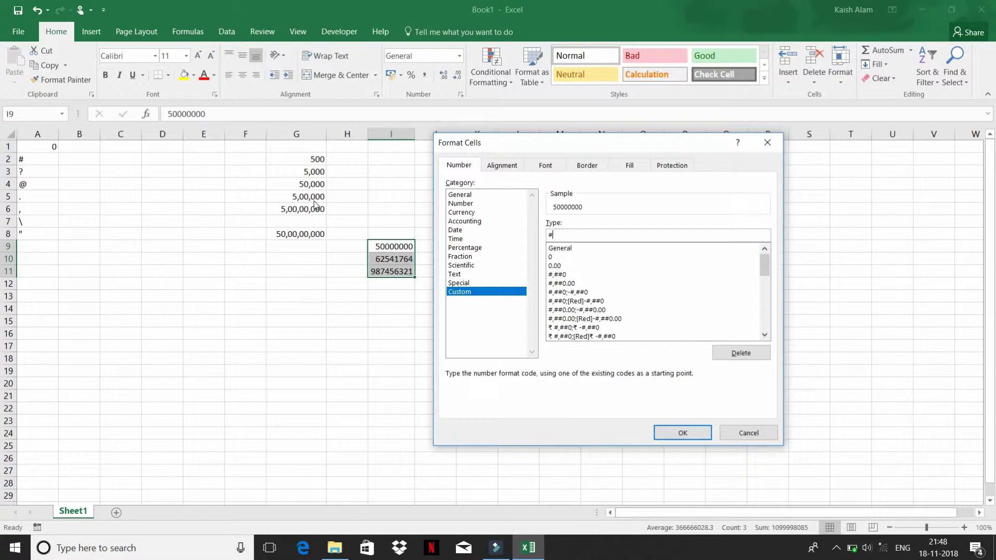
text(.00)
text(, )
text(\)
text(k)
key(Return)
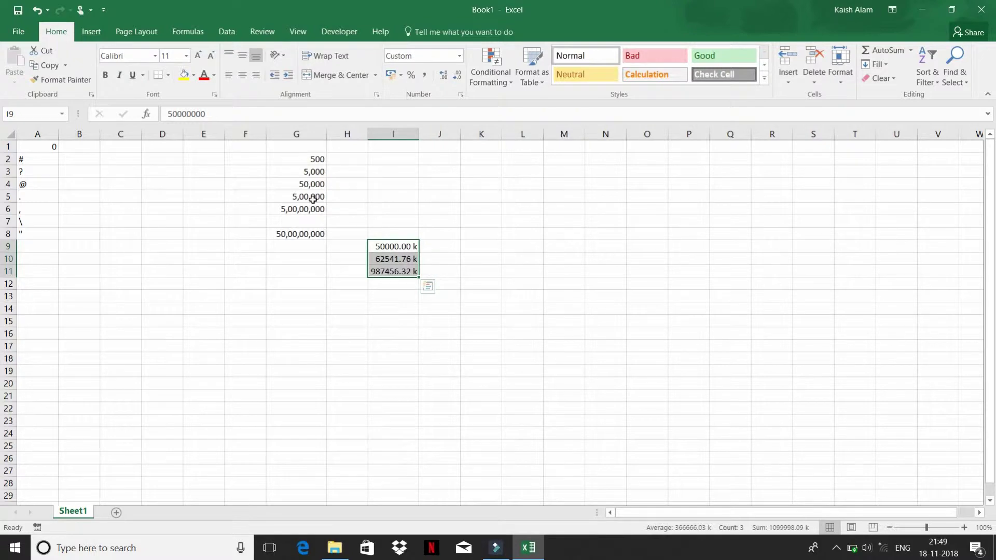
Step: Test the k format by entering 2000, then 30000, in I9, and reselect I9:I11
key(Down)
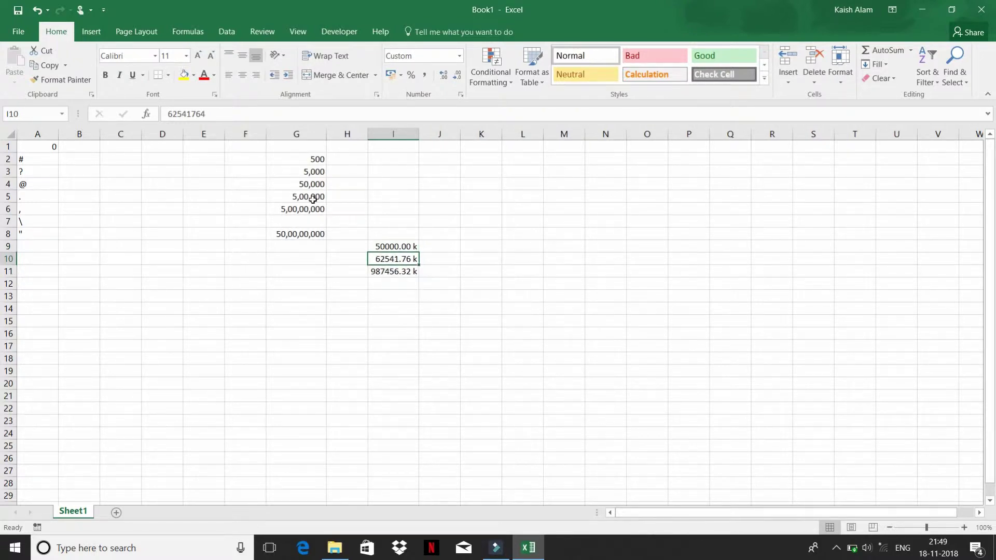
key(Up)
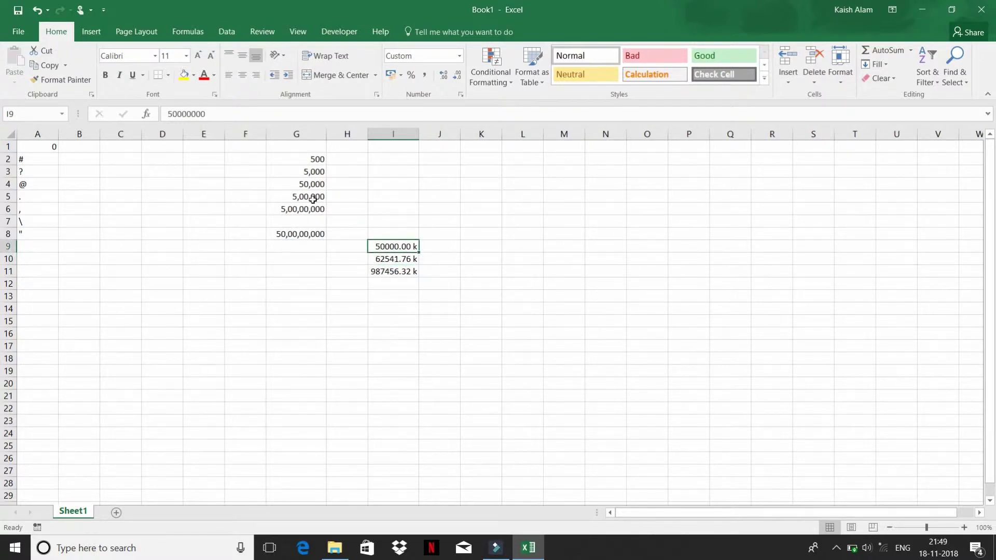
text(2000)
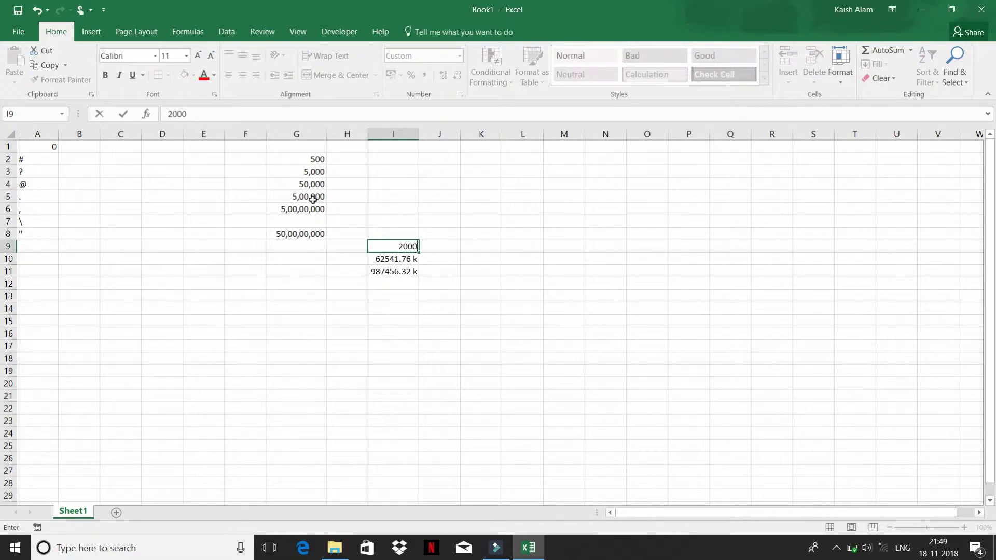
key(Return)
key(Up)
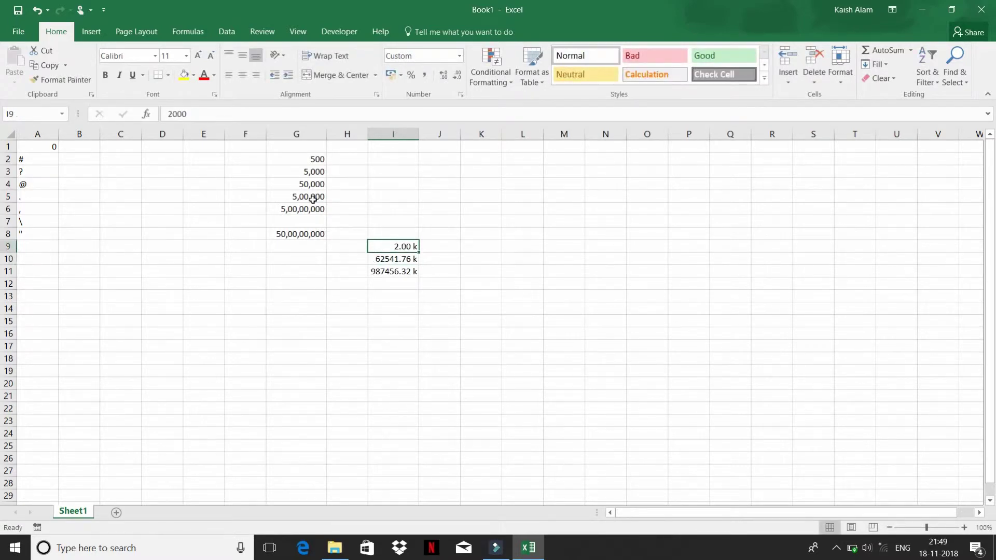
text(3)
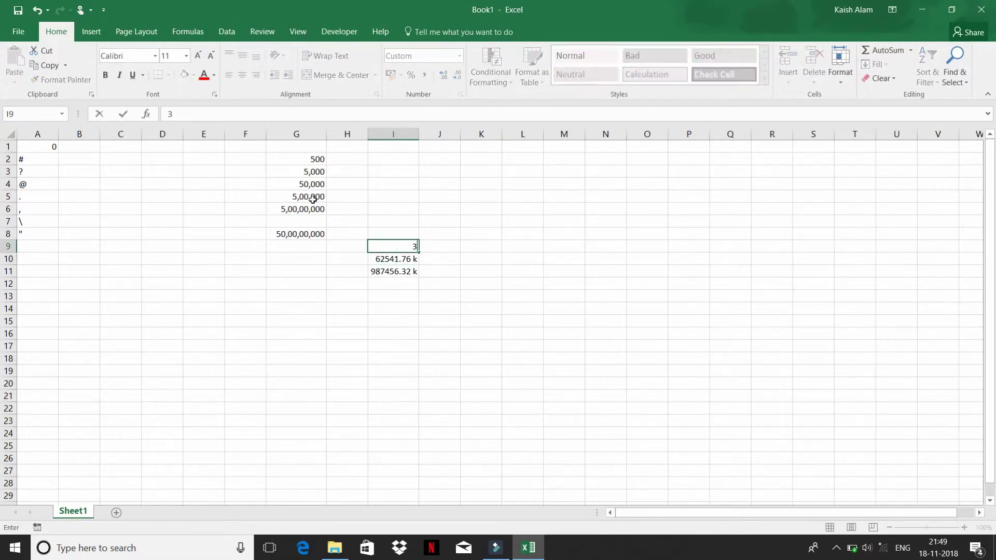
text(0000)
key(Return)
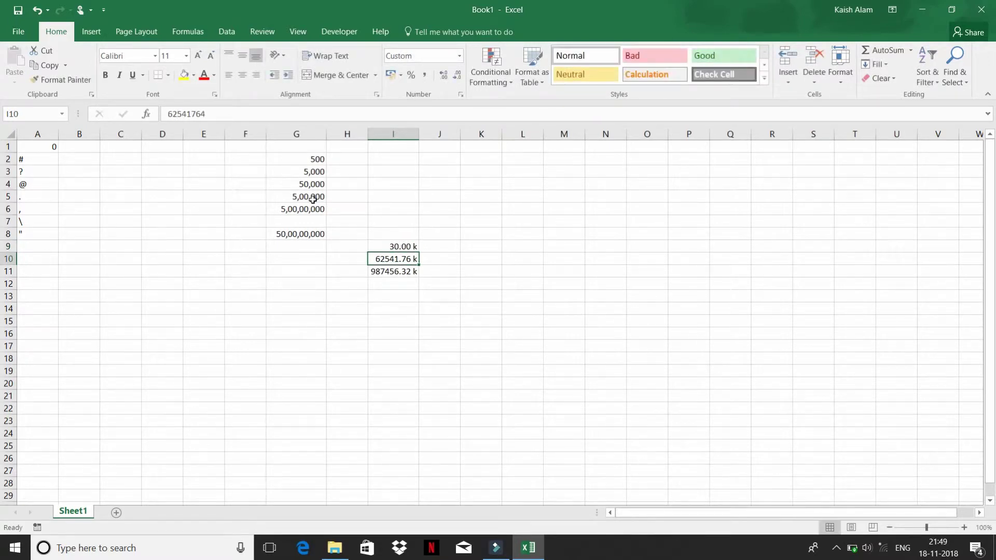
key(Up)
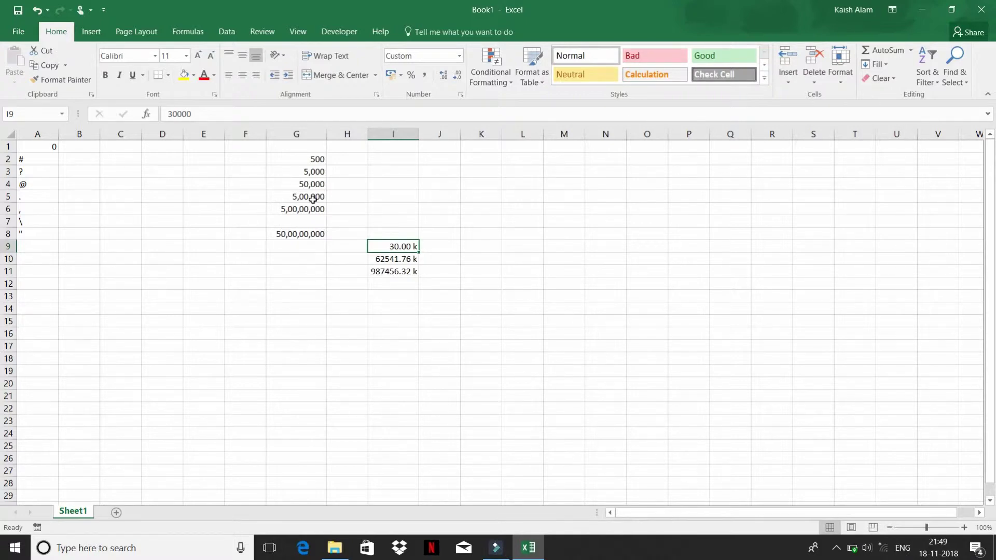
key(shift+Down)
key(shift+Down)
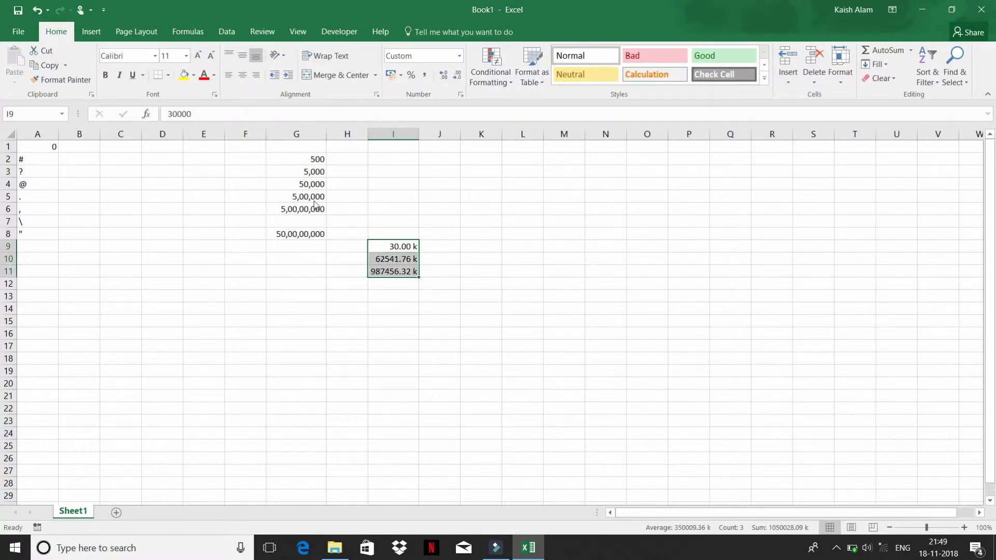
Step: Replace the k suffix with ', \M' so I9:I11 read .03 M, 62.54 M and 987.46 M
key(ctrl+1)
key(ctrl+shift+Tab)
key(ctrl+shift+Tab)
key(Tab)
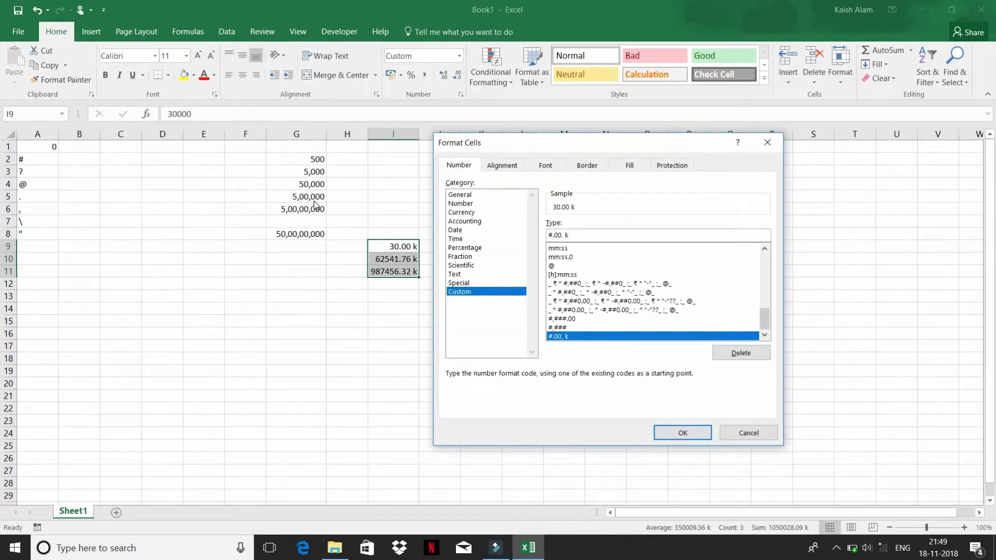
key(Tab)
key(End)
key(BackSpace)
key(BackSpace)
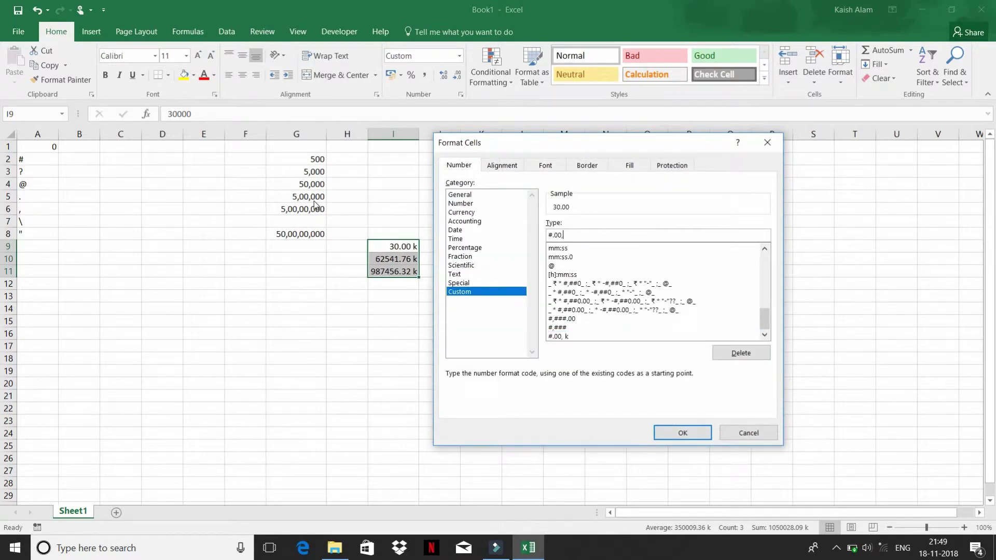
text(, )
text(\)
text(M)
key(Return)
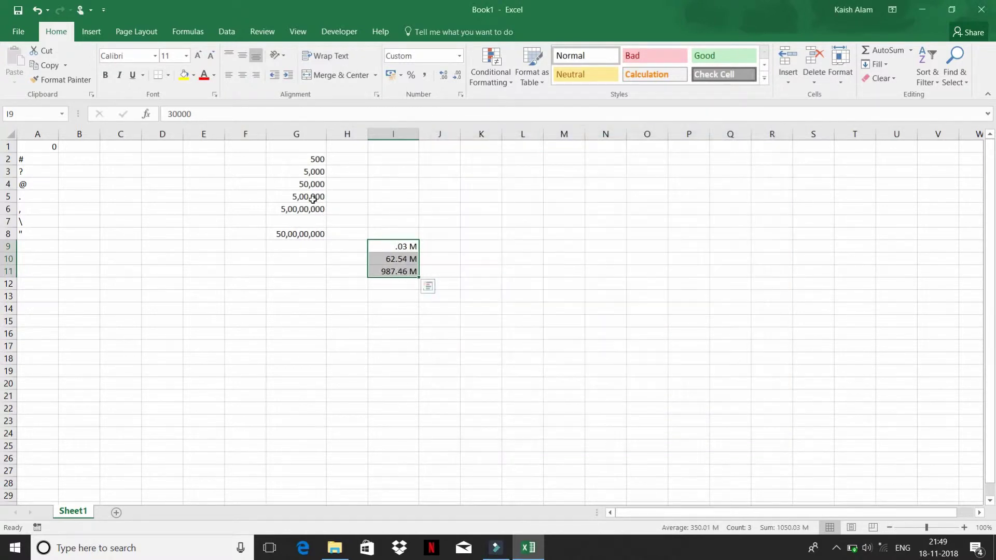
Step: Enter 2000000 in I9 so it displays as 2.00 M
key(Down)
key(Up)
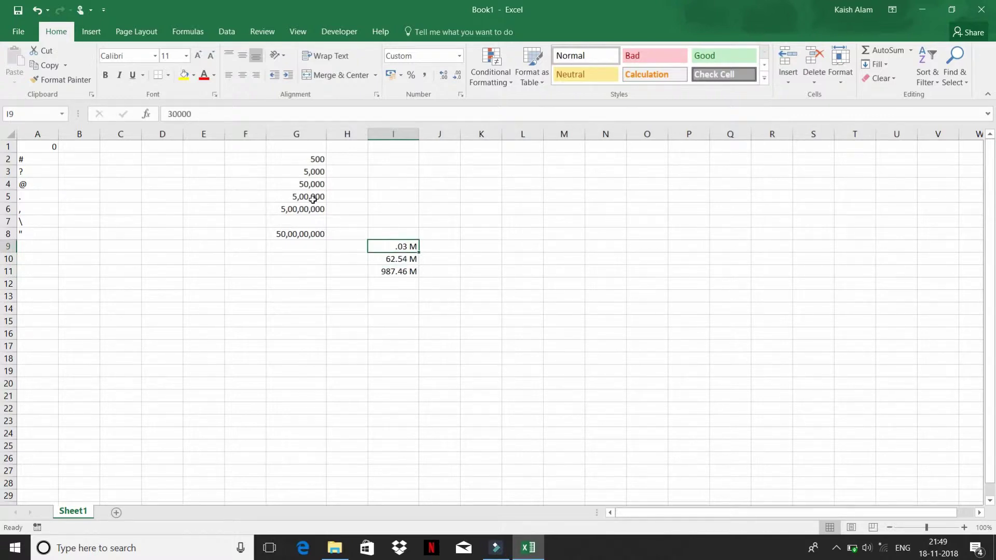
text(2000)
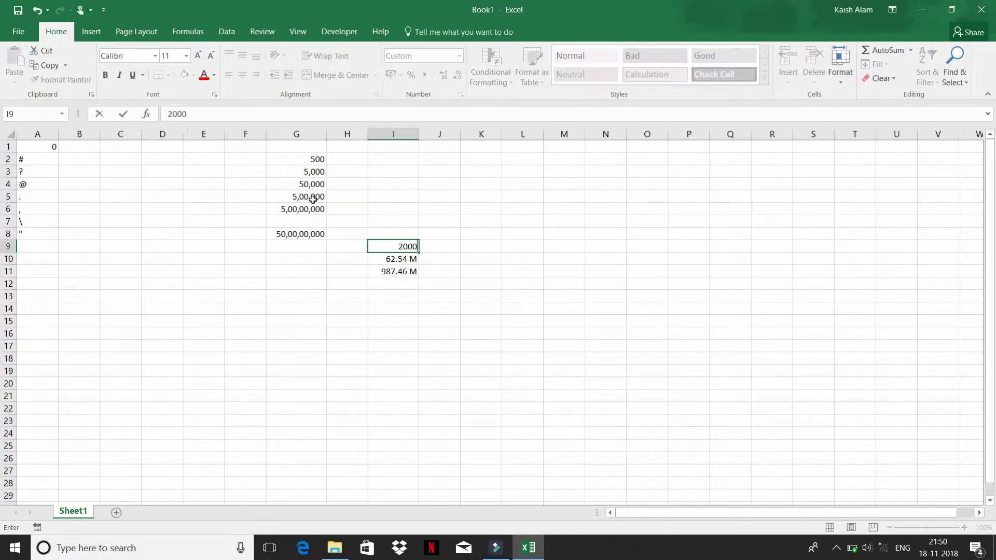
text(00)
text(0)
key(Return)
key(Up)
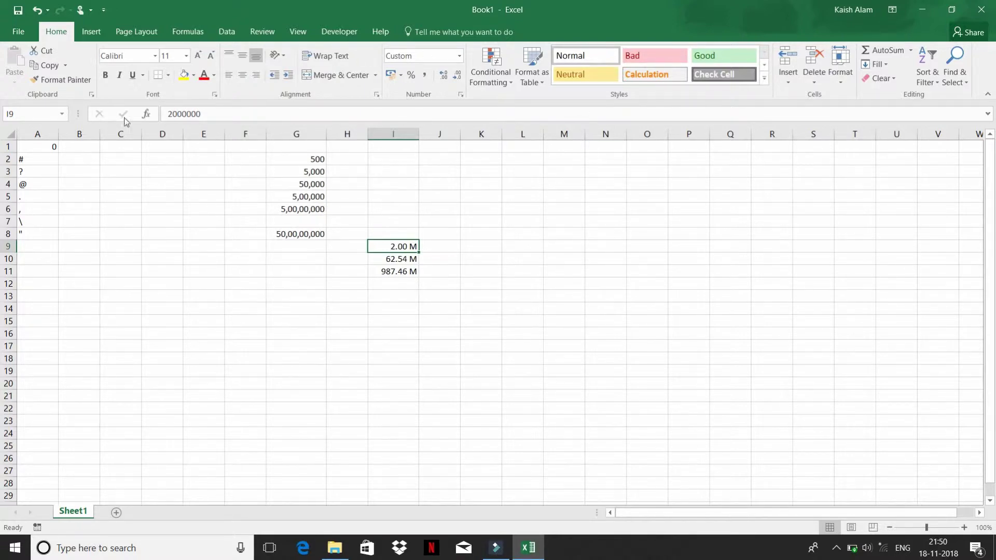
Step: Check I9's full value 2000000 in the formula bar, then reselect I9:I11
click(166, 112)
drag(167, 114, 254, 113)
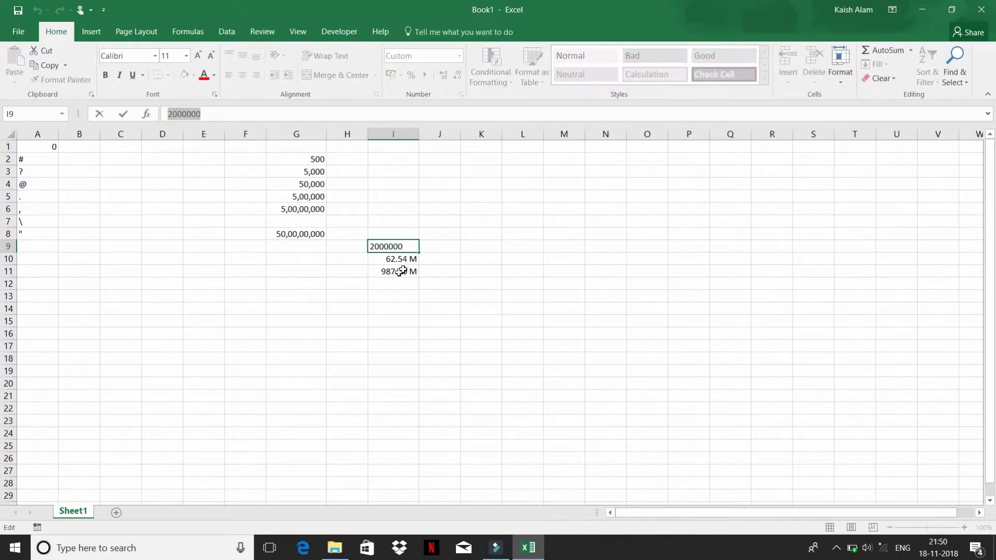
key(Escape)
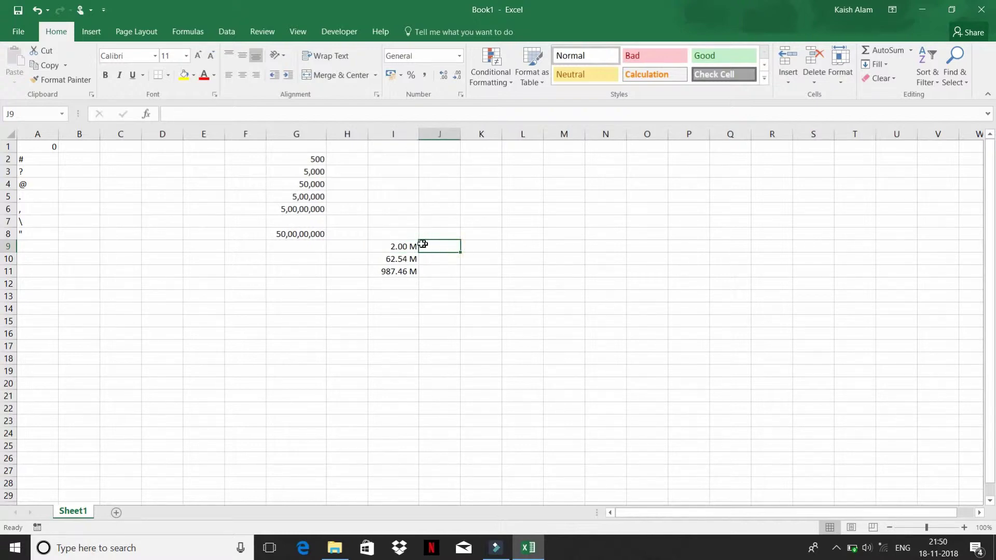
drag(398, 246, 397, 271)
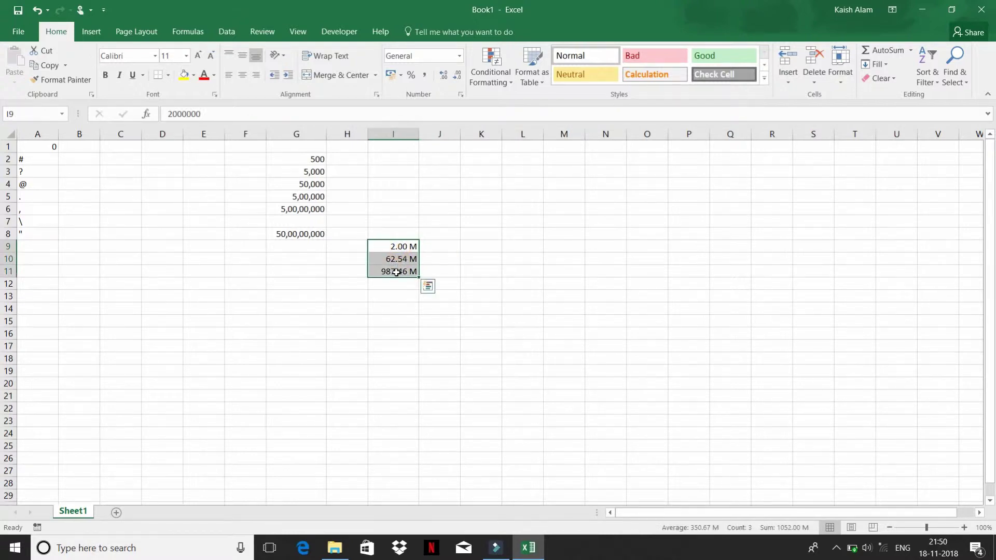
click(445, 247)
drag(390, 245, 397, 270)
Step: Try entering 28°c as plain text in cell G14
click(270, 311)
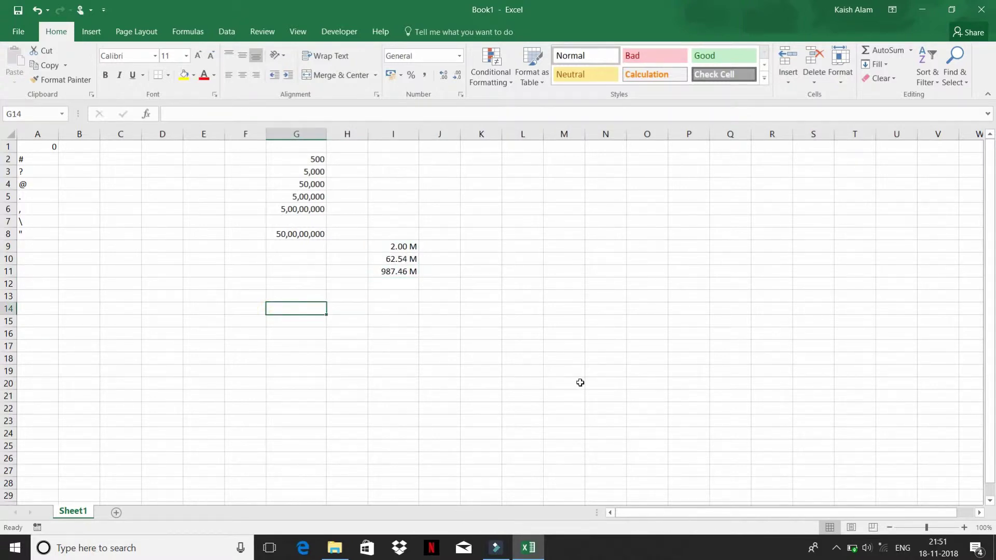
text(28)
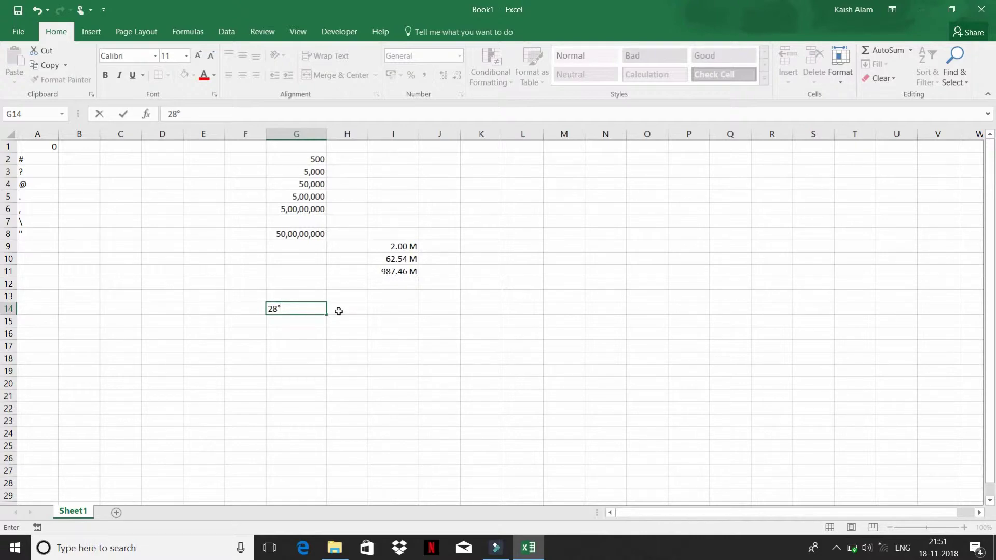
text(c)
key(Return)
key(Up)
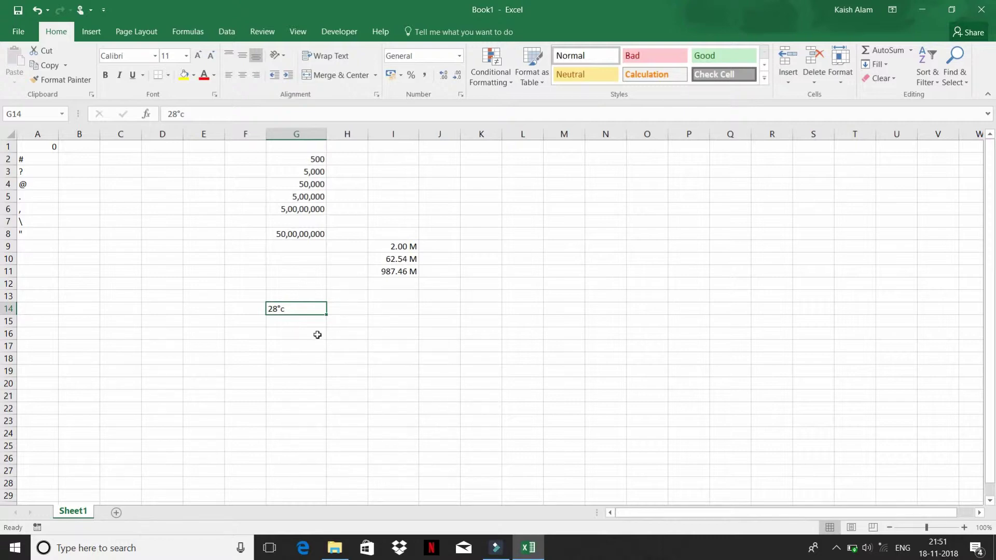
Step: Enter the temperatures 28, 23 and 27 in G14 through G16
text(28)
key(Return)
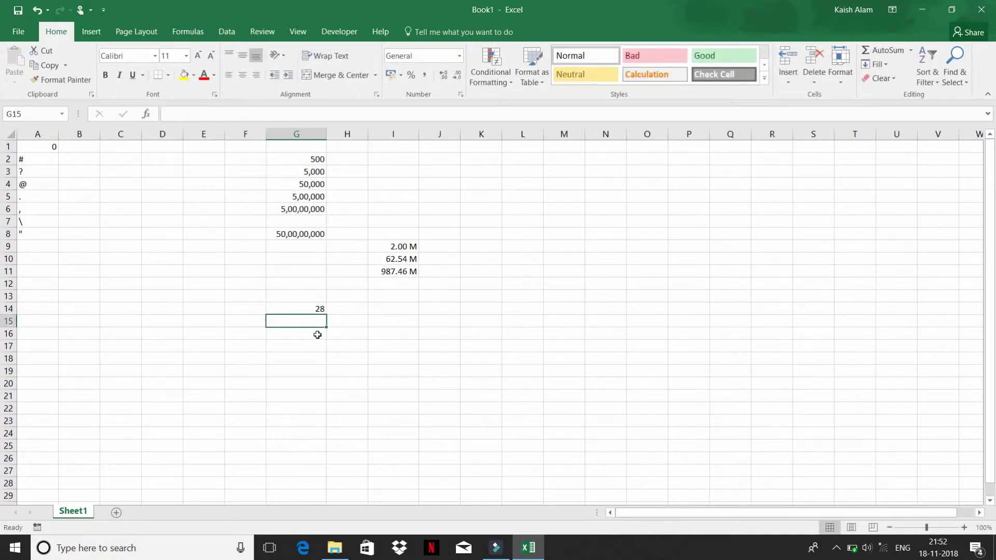
text(23)
key(Return)
text(27)
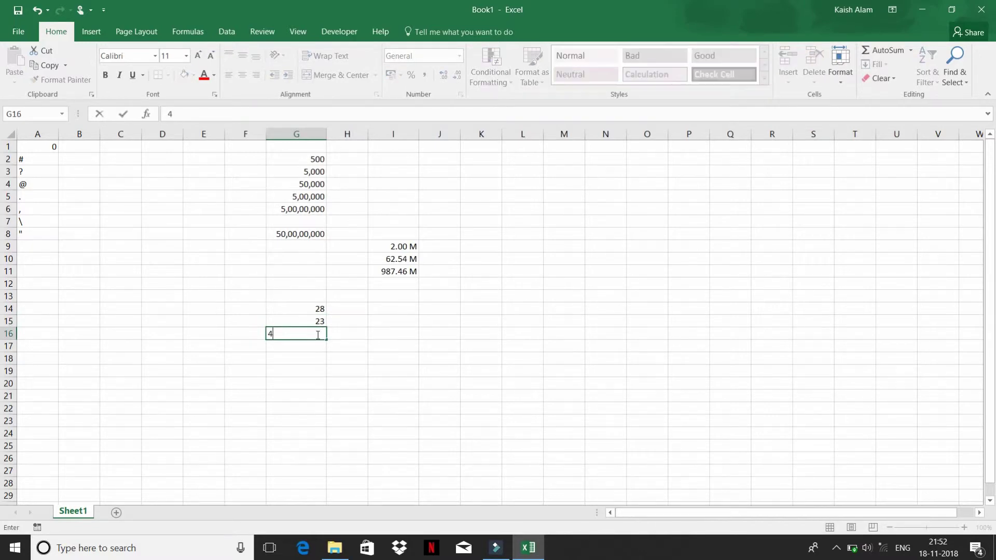
key(Return)
Step: Select G14:G16 and bring up the Number tab of Format Cells
click(318, 335)
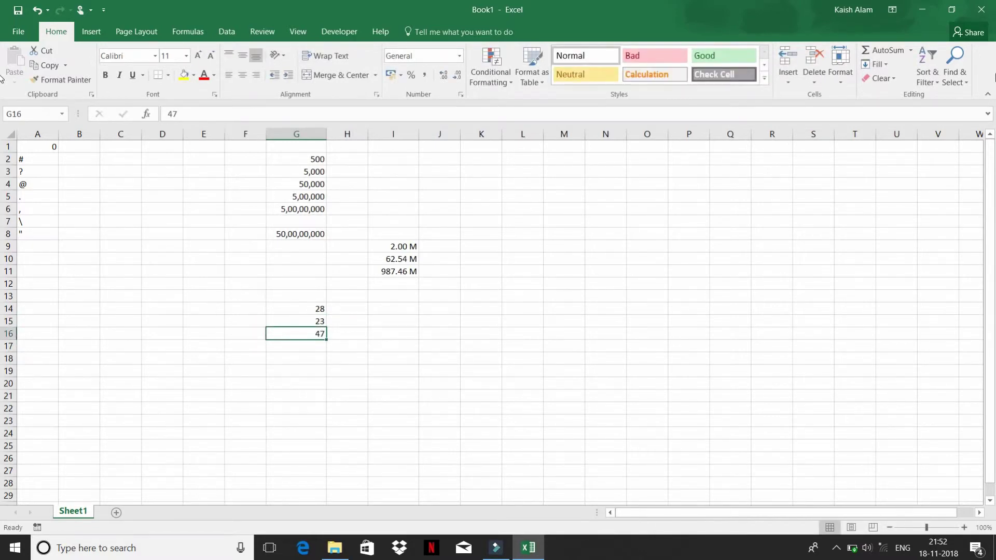
key(Up)
key(Up)
key(shift+Down)
key(shift+Down)
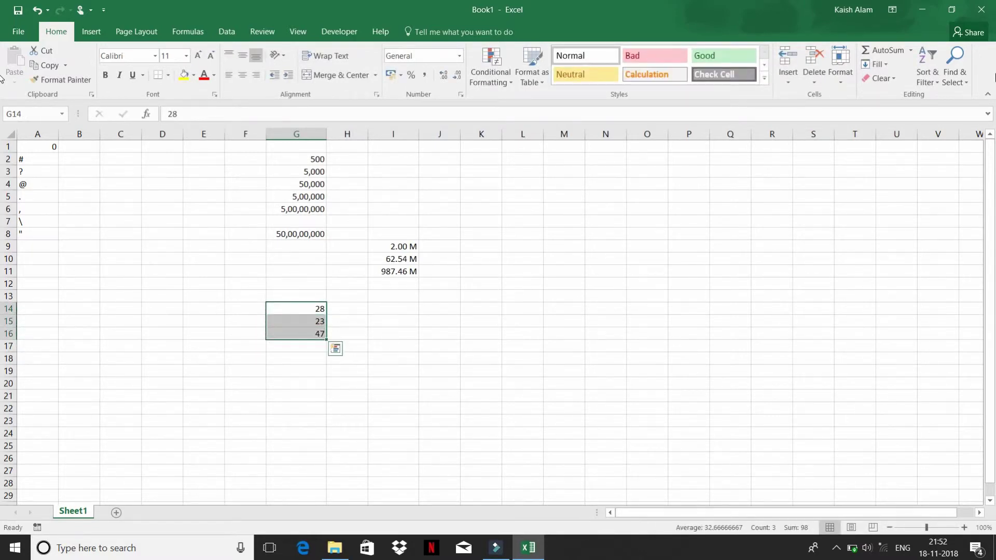
key(ctrl+1)
key(ctrl+shift+Tab)
key(ctrl+shift+Tab)
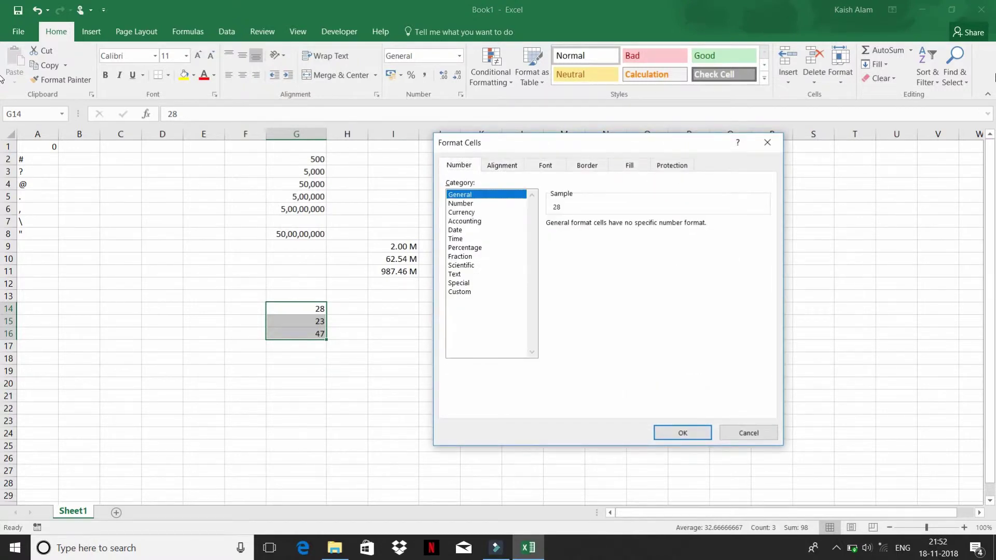
Step: Replace General with the custom code #"°C" so G14:G16 read 28°C, 23°C and 47°C
key(shift+Tab)
key(shift+Tab)
key(Tab)
key(shift+Tab)
click(460, 291)
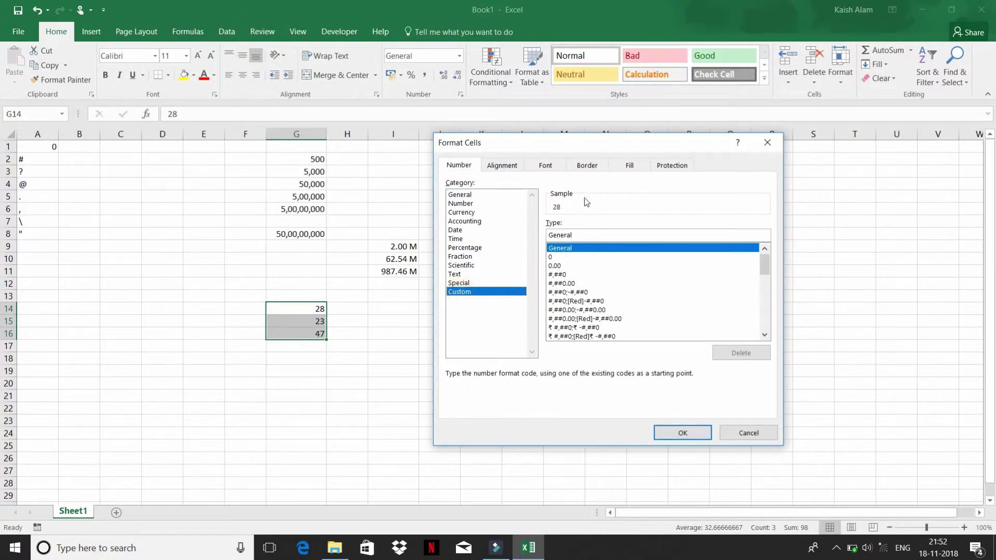
drag(582, 235, 541, 234)
text(#)
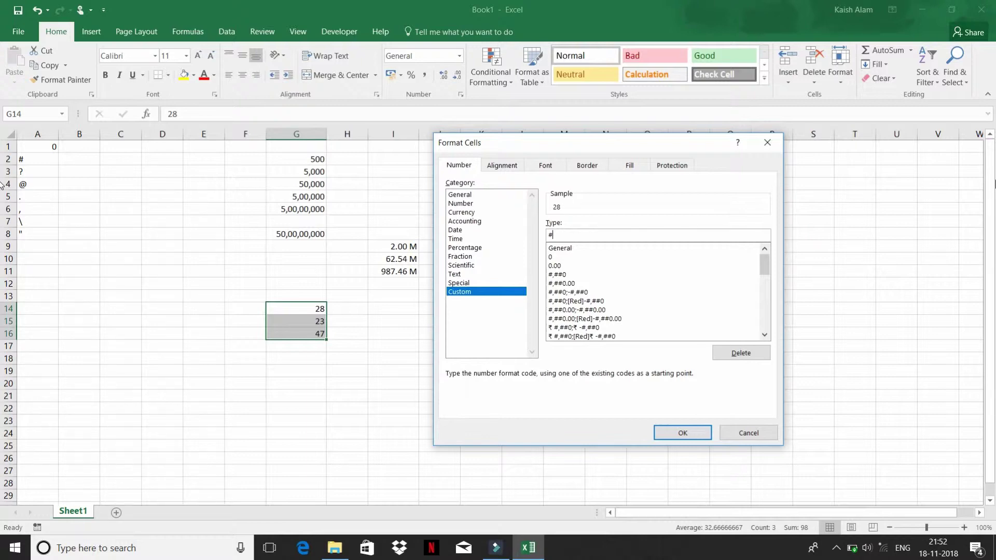
text(")
text(°)
text(C")
key(Return)
key(Down)
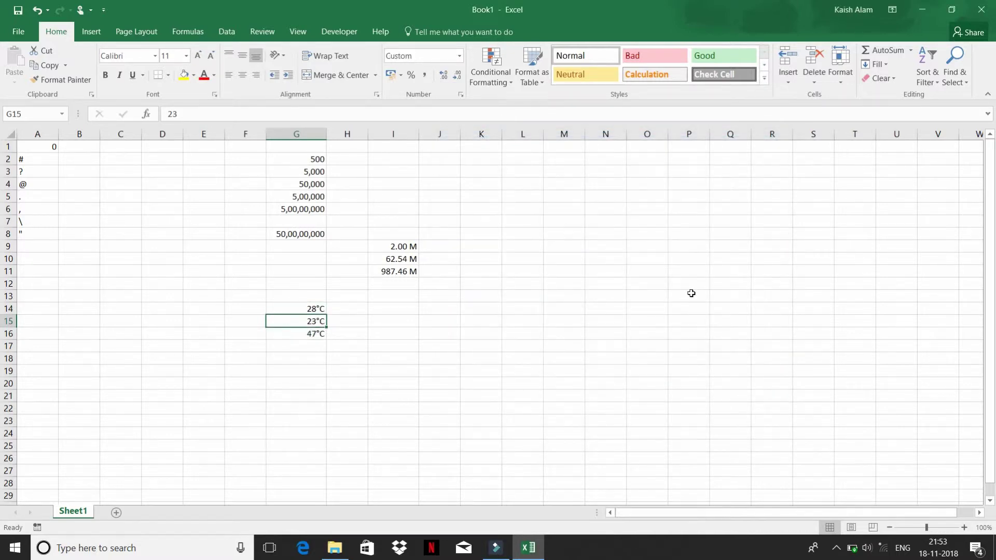
key(Up)
key(Up)
key(Down)
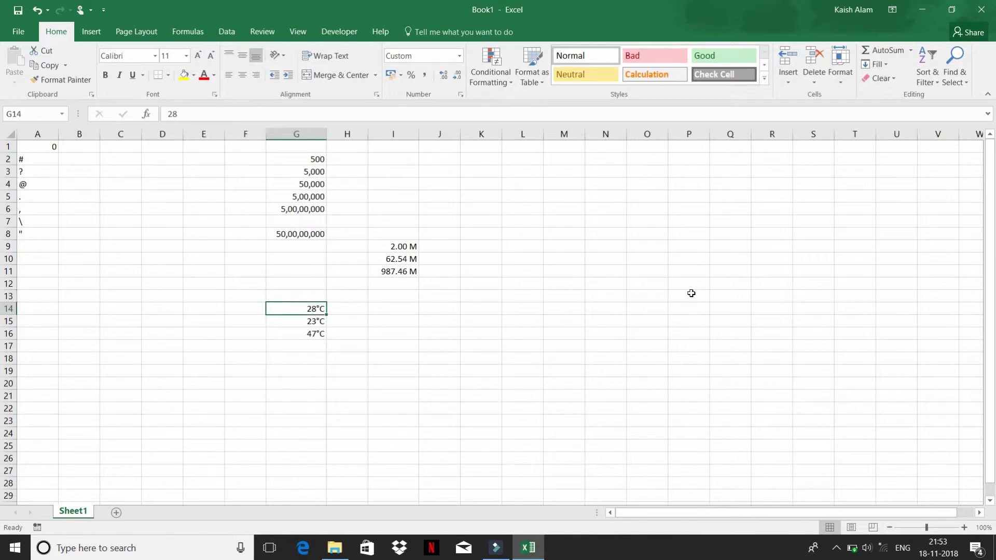
key(Down)
key(Down)
key(Up)
key(Up)
key(Down)
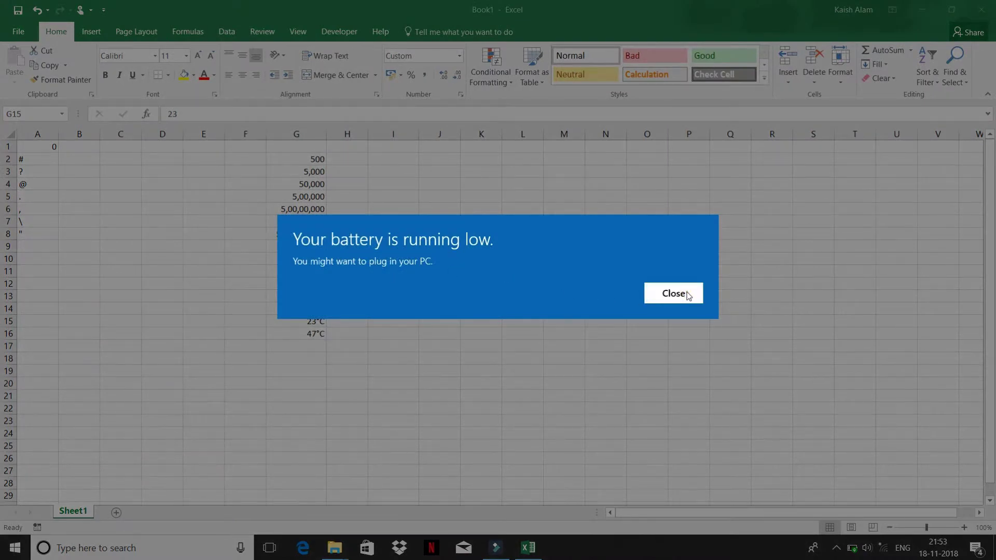
click(690, 294)
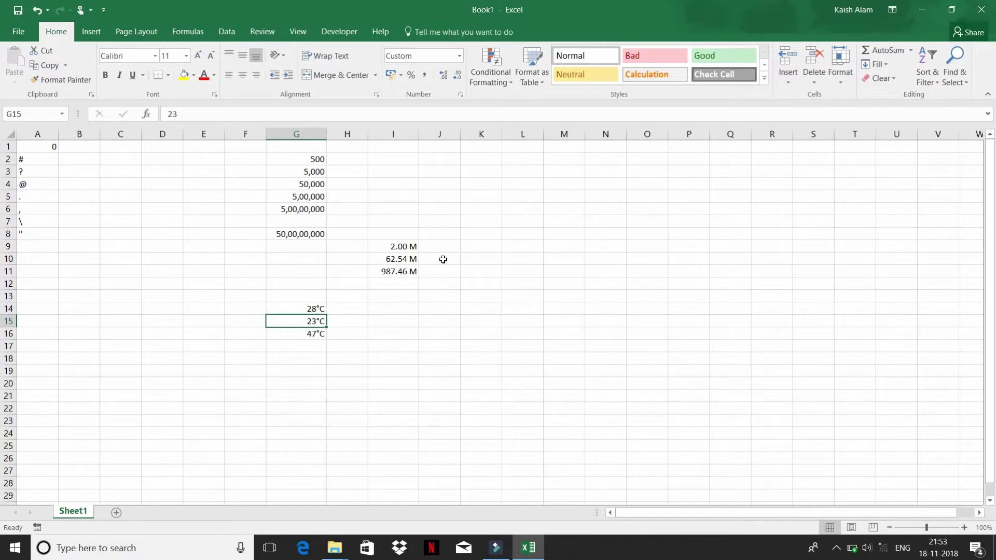
click(443, 259)
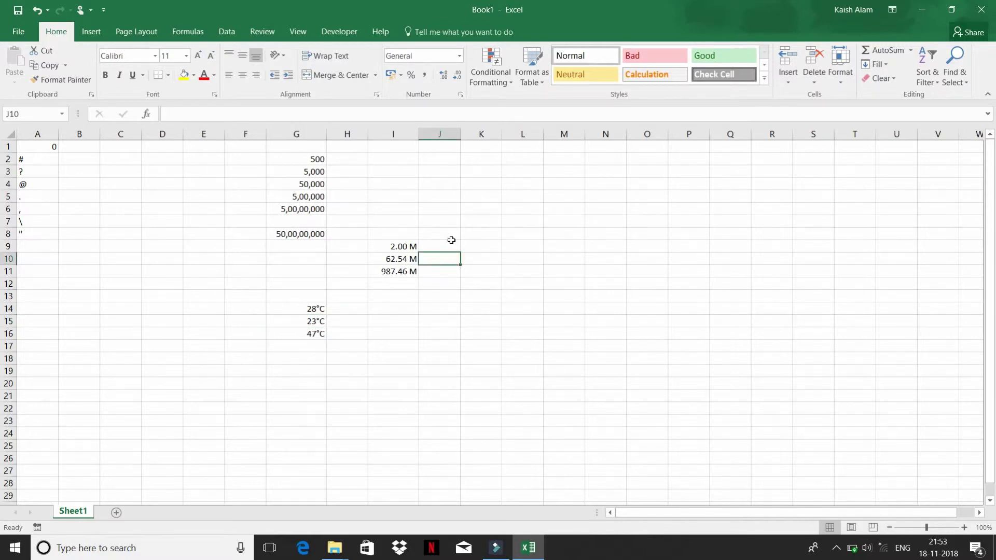
Step: Enter 0.2 in J10 and 0.9 in J11
text(0)
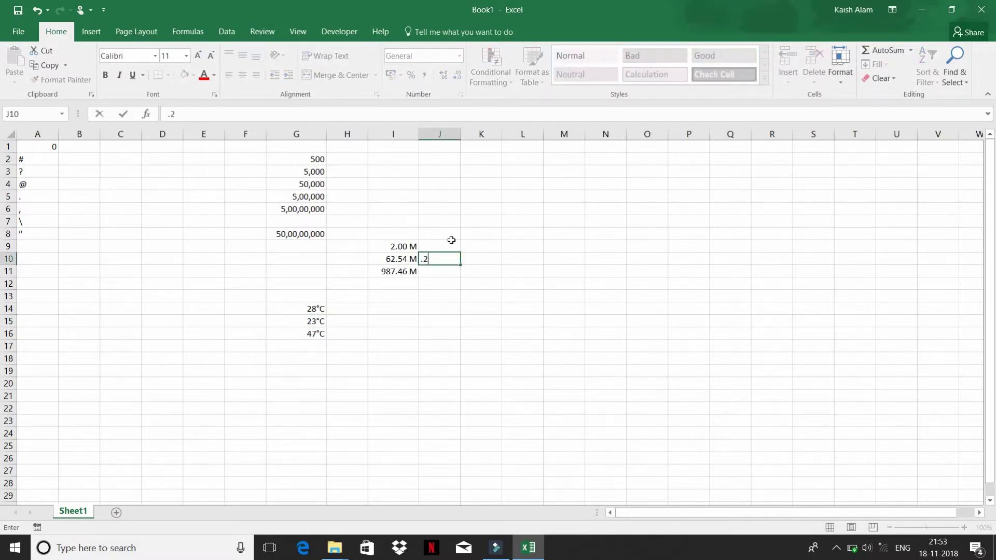
text(.2)
key(Return)
text(.)
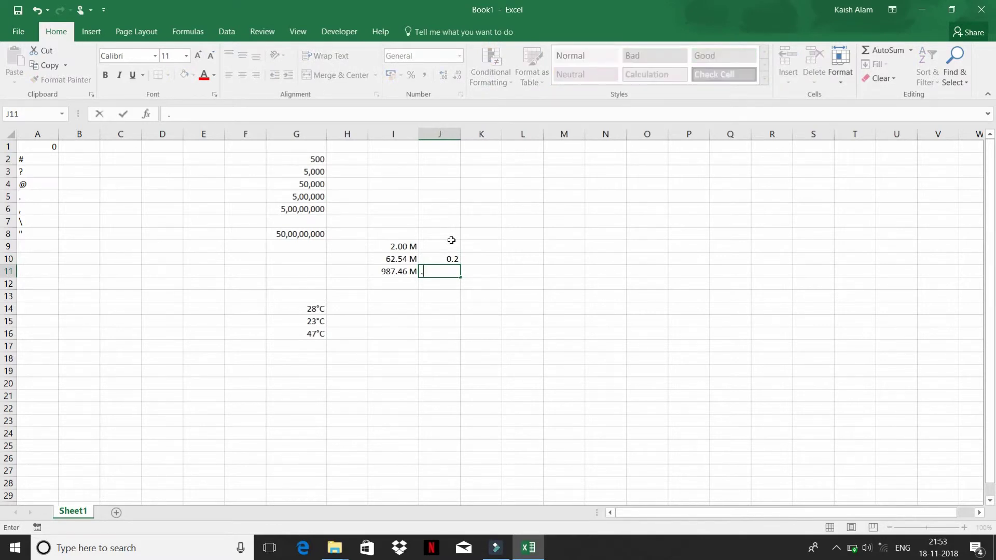
text(0.9)
key(Return)
key(Up)
key(Up)
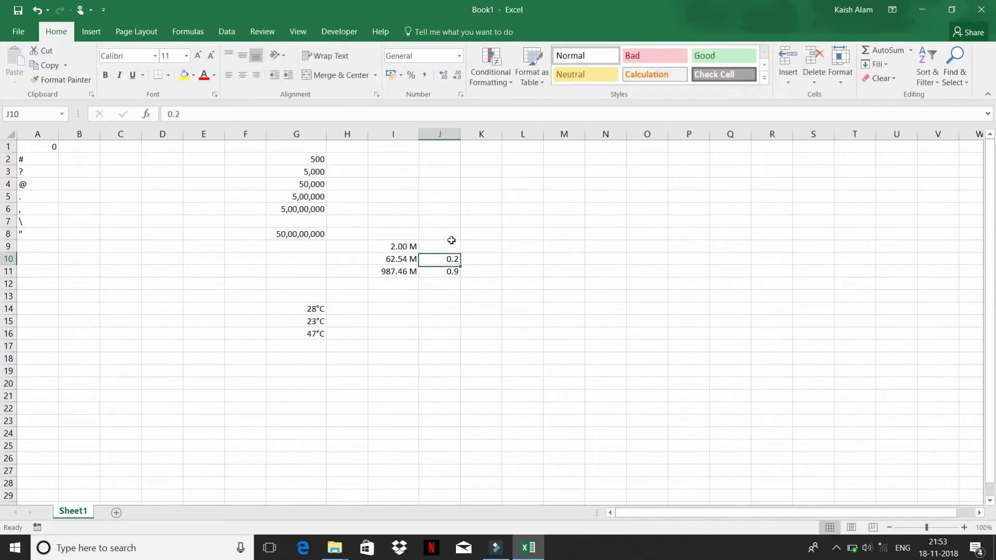
key(Right)
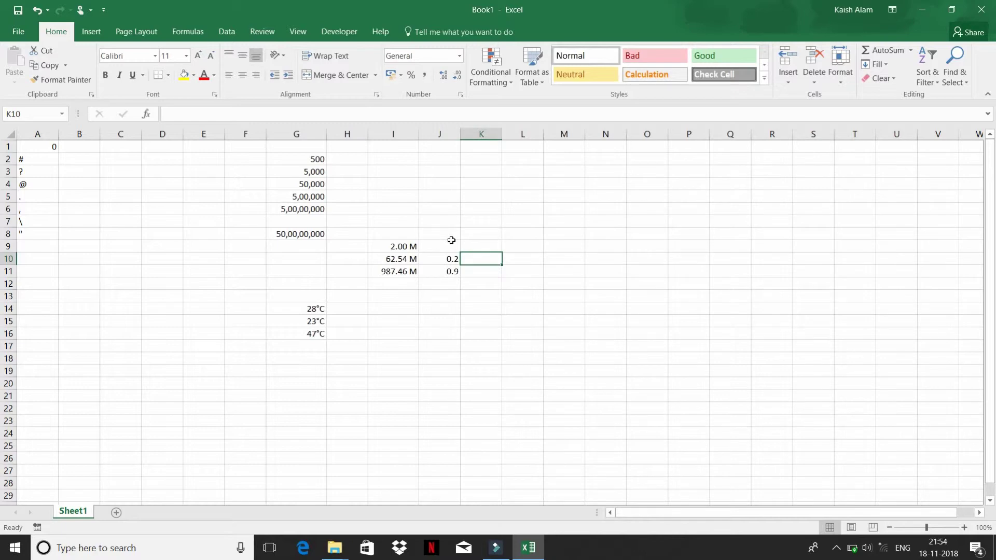
Step: Give J10:J11 the custom format # #/# so they display 1/5 and 8/9
key(Left)
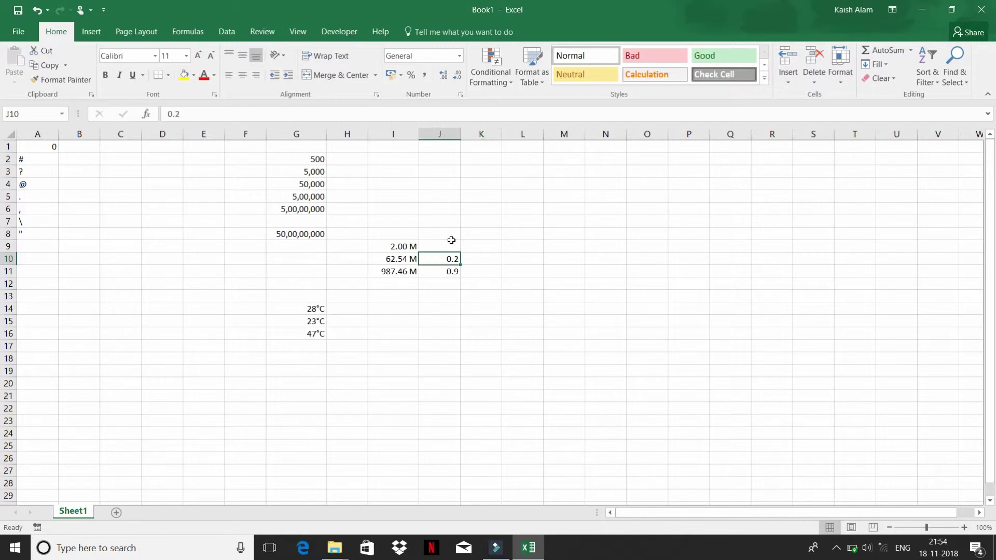
key(shift+Down)
key(ctrl+shift+f)
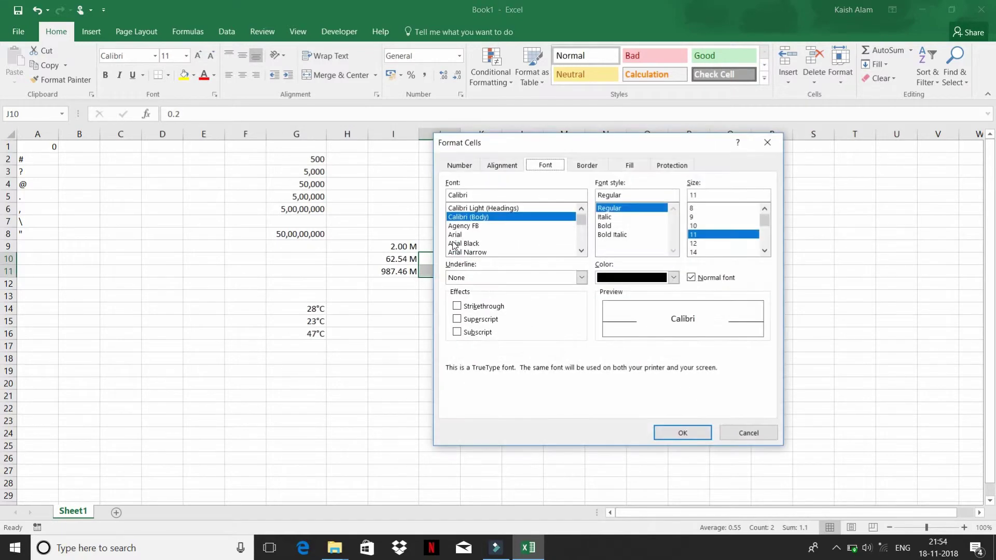
key(ctrl+shift+Tab)
key(ctrl+shift+Tab)
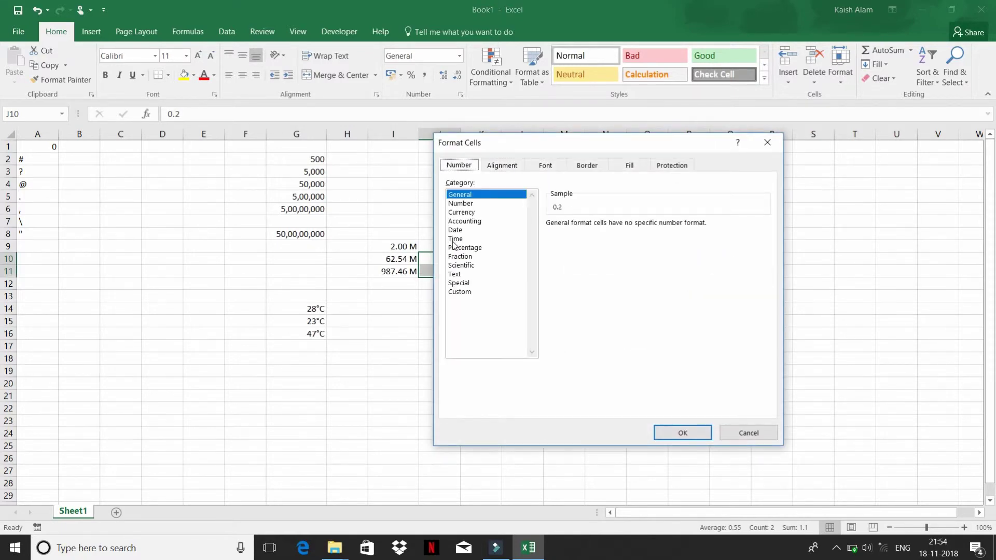
click(457, 292)
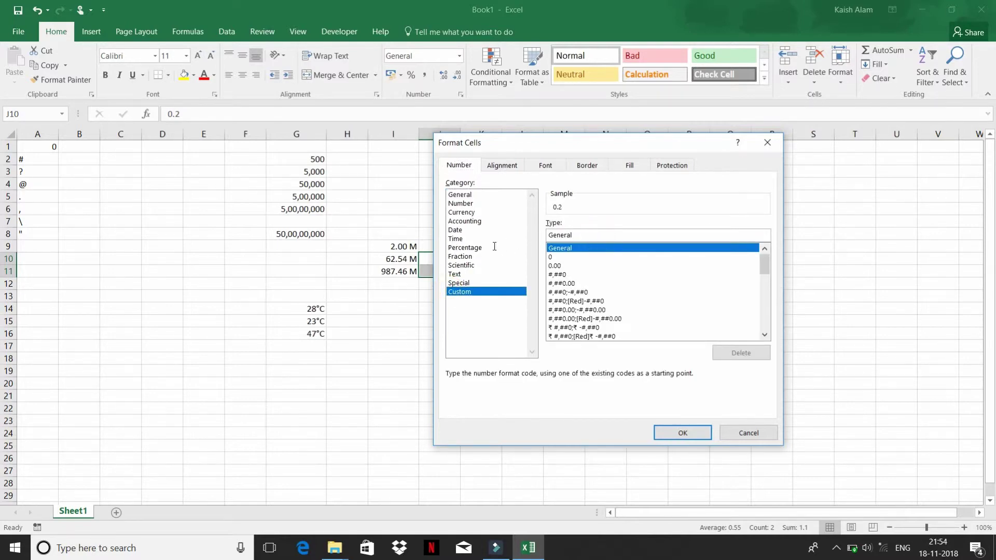
double_click(581, 236)
text(#)
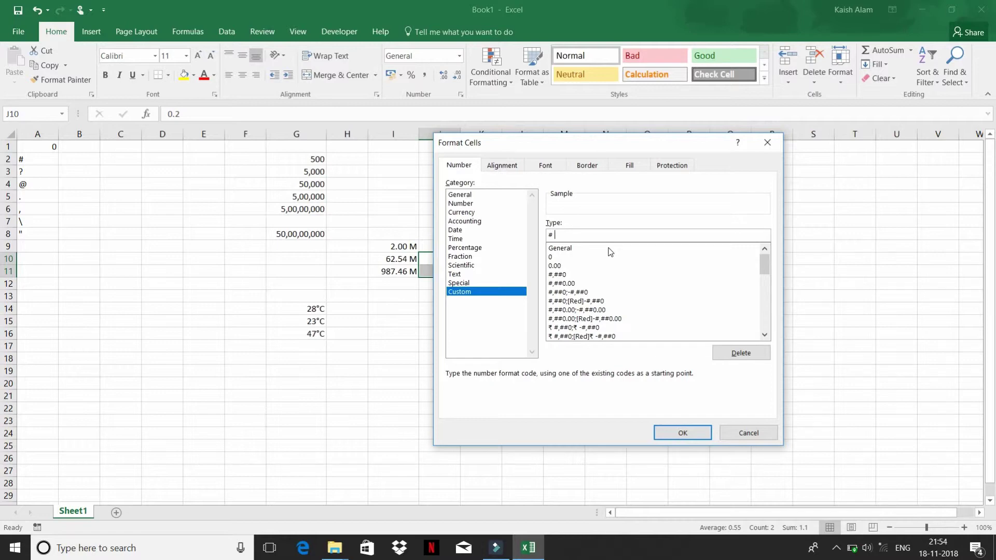
text( #)
text(/)
text(#)
key(Return)
key(shift+Up)
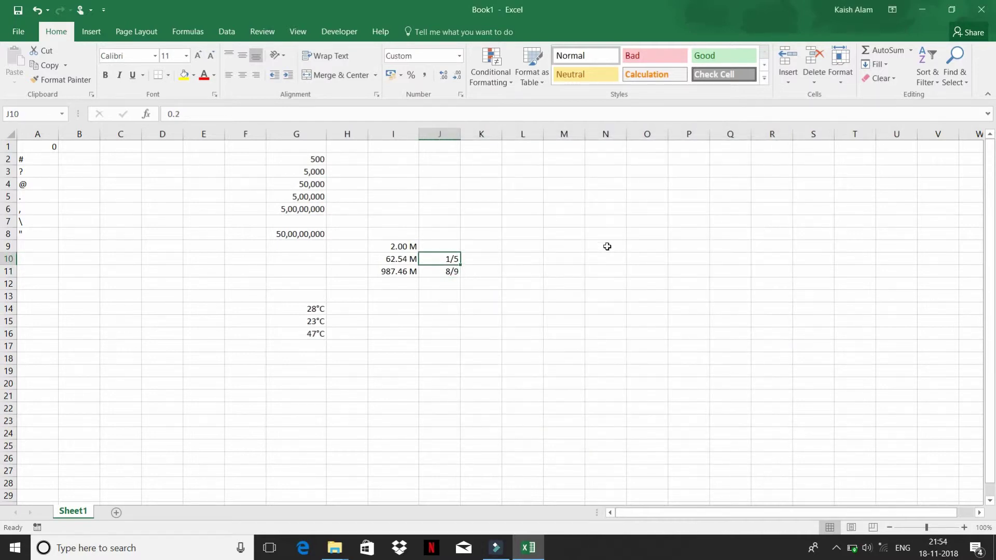
Step: Put 20 in J10 and 210.14 in J11, which displays as 210 1/7
text(20)
key(Return)
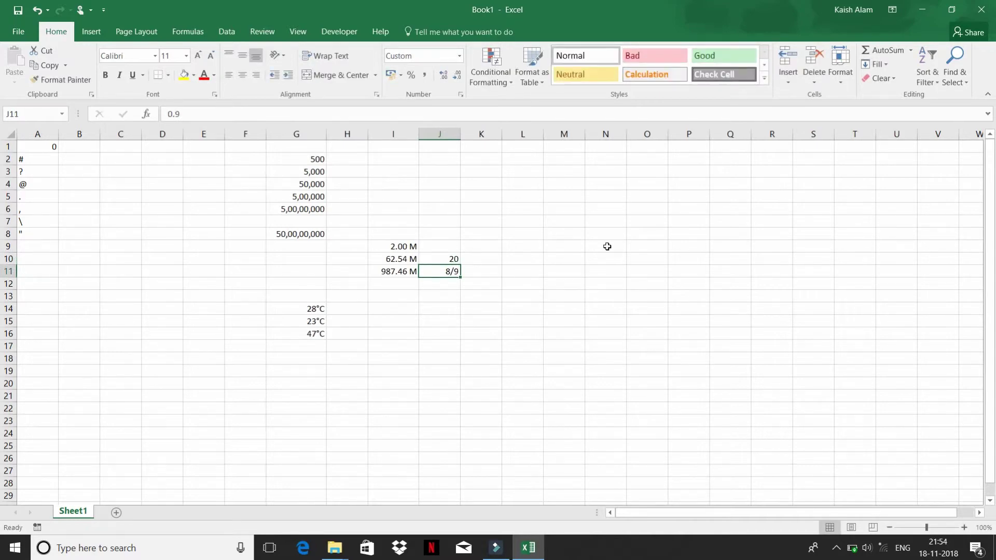
text(101)
key(Return)
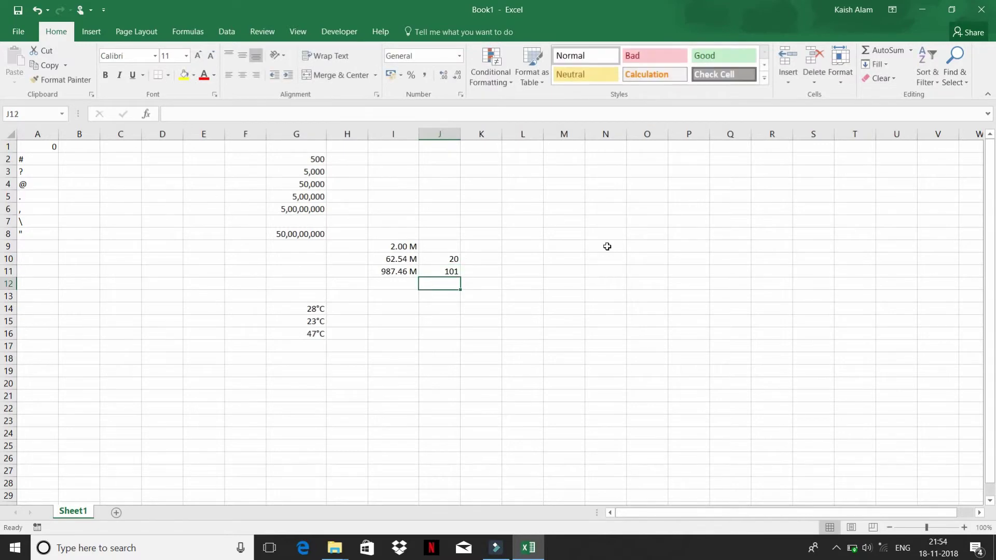
key(Up)
text(210)
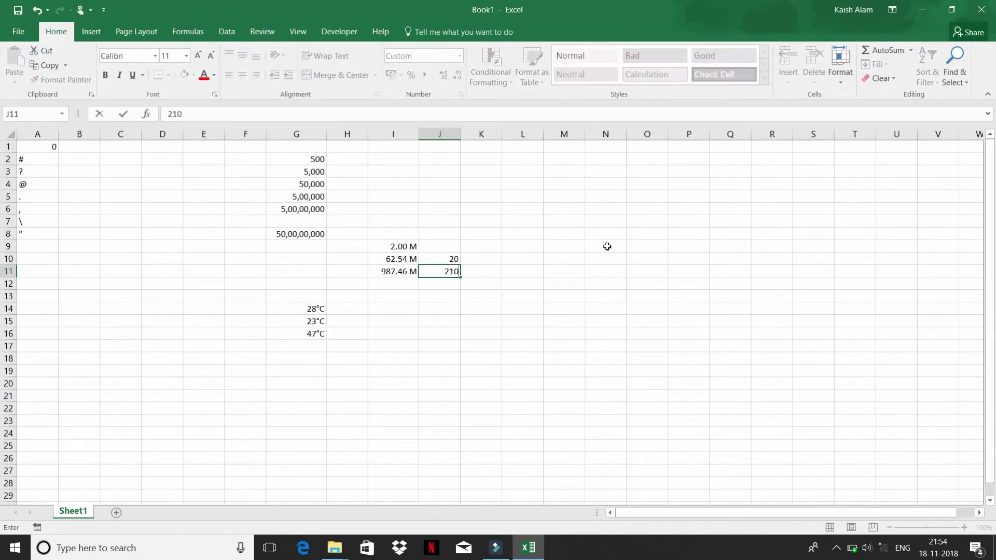
text(.14)
key(Return)
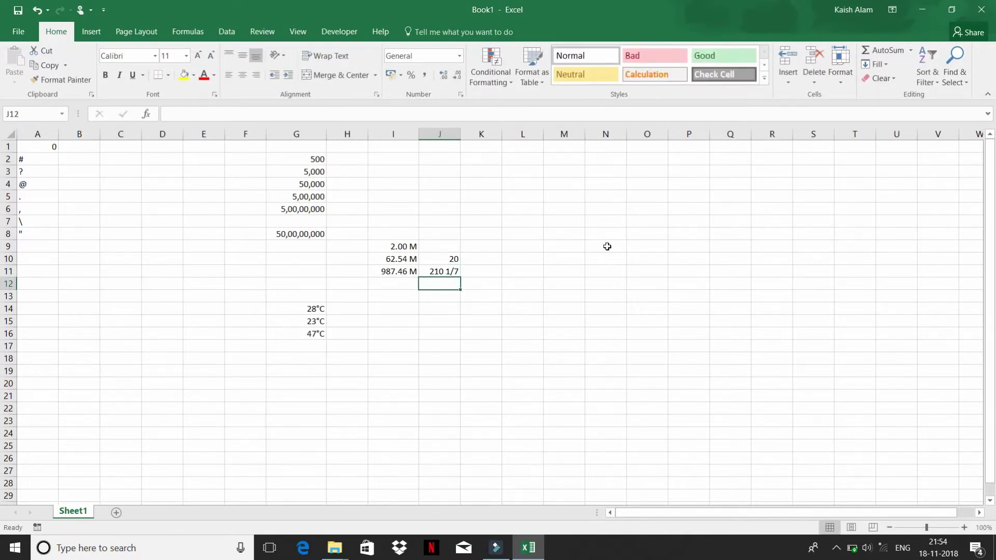
key(Up)
key(Up)
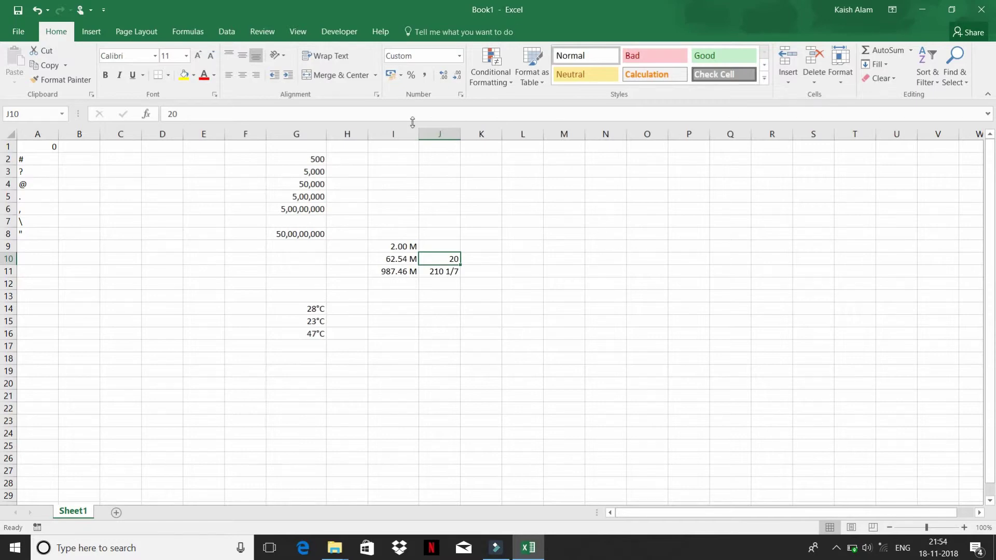
Step: Type the labels posi\neg, zero and text into J13:J15
click(434, 287)
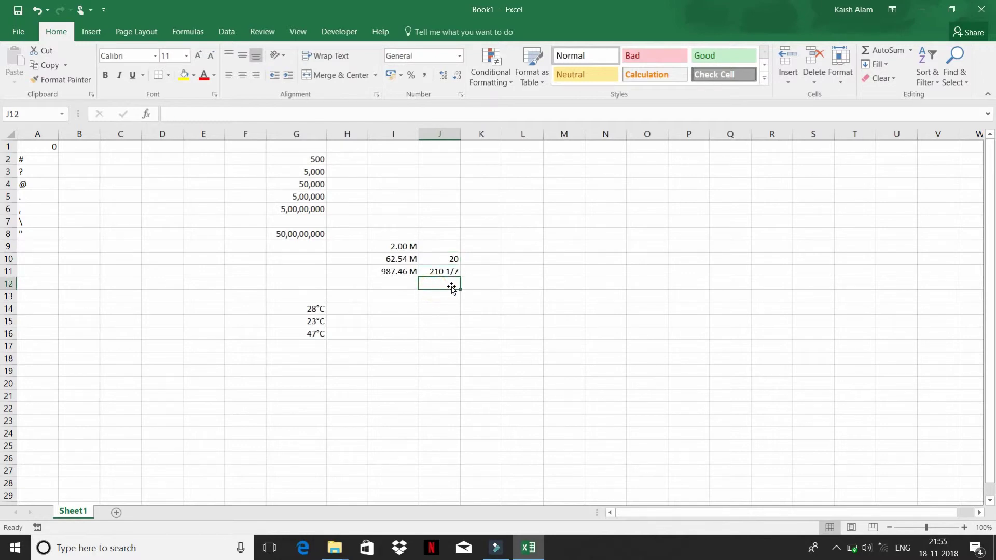
key(Return)
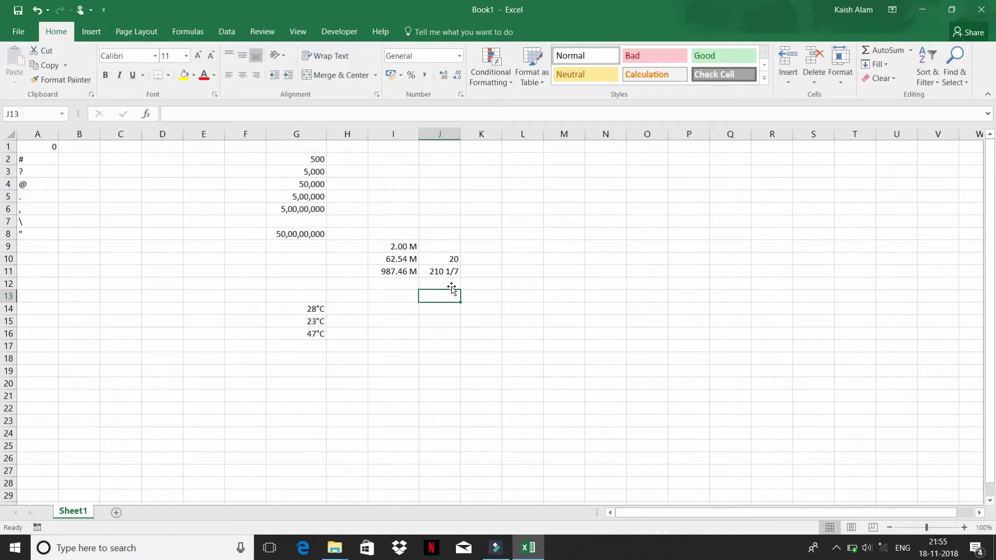
text(posi\)
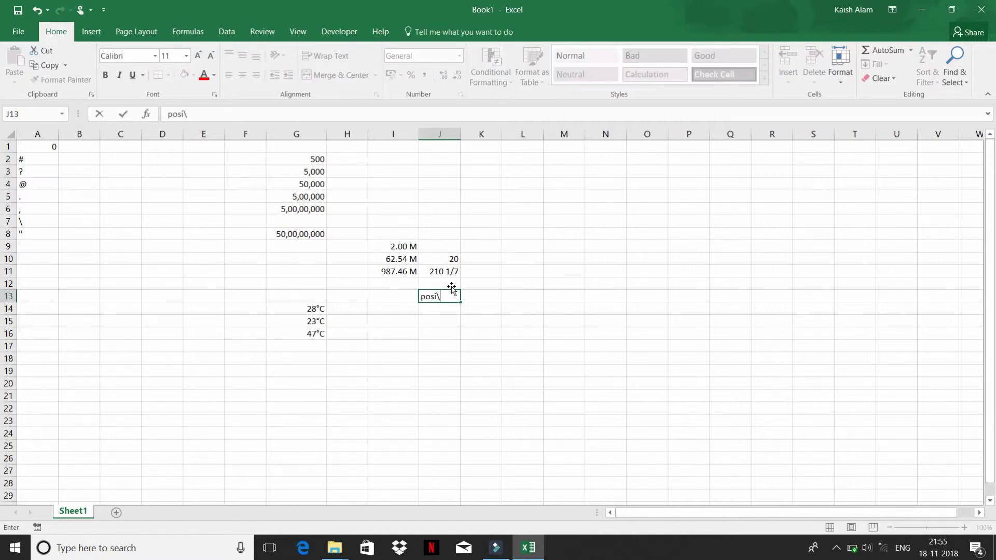
text(neg)
key(Return)
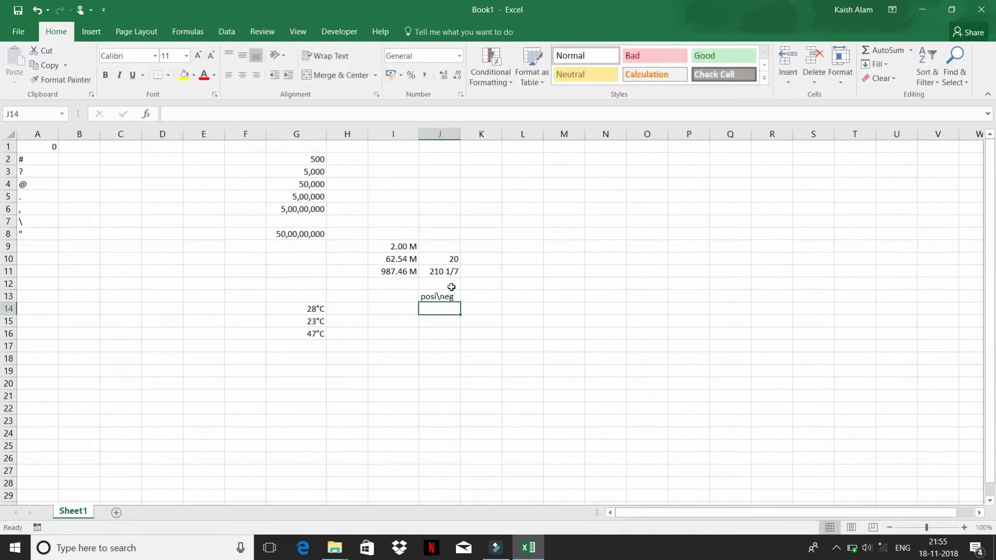
text(zero)
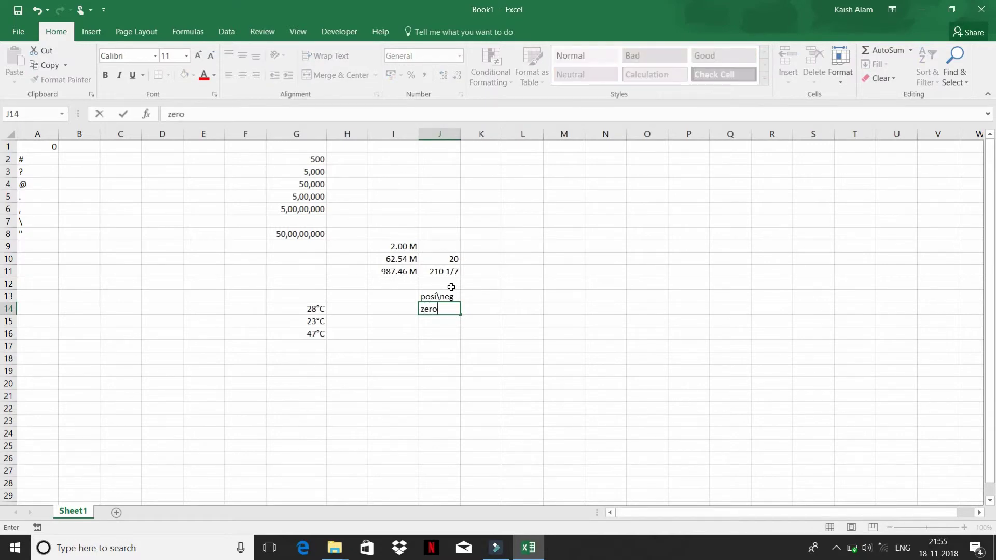
key(Return)
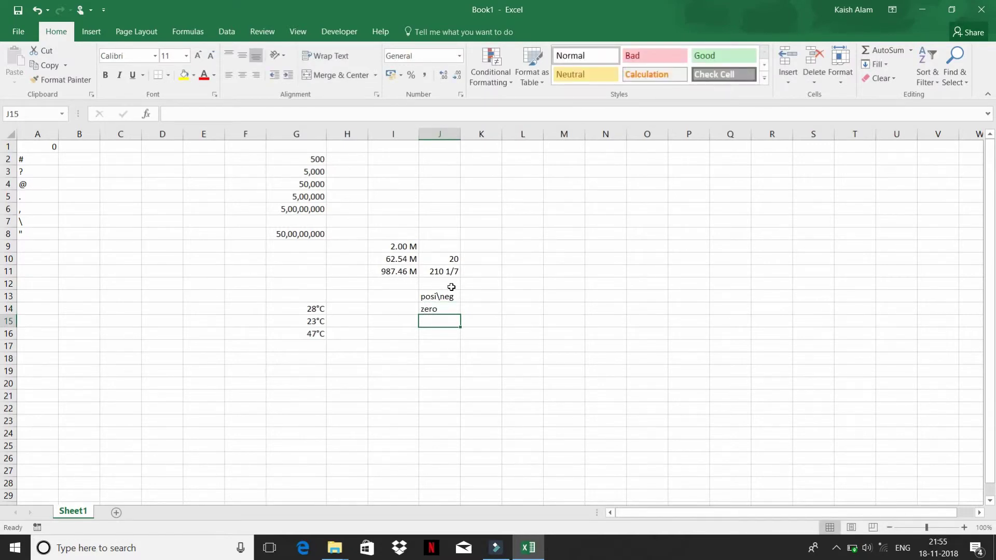
text(tex)
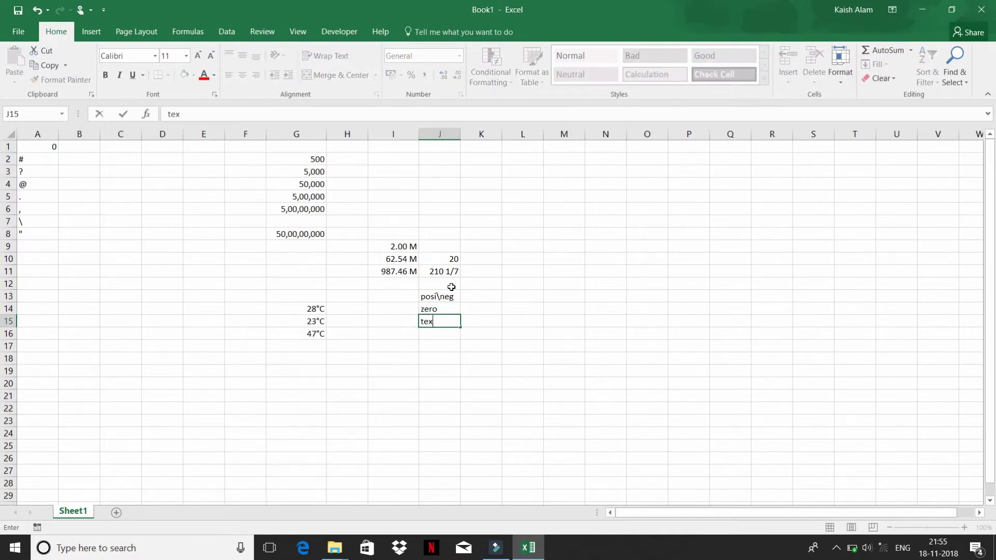
text(t)
key(Return)
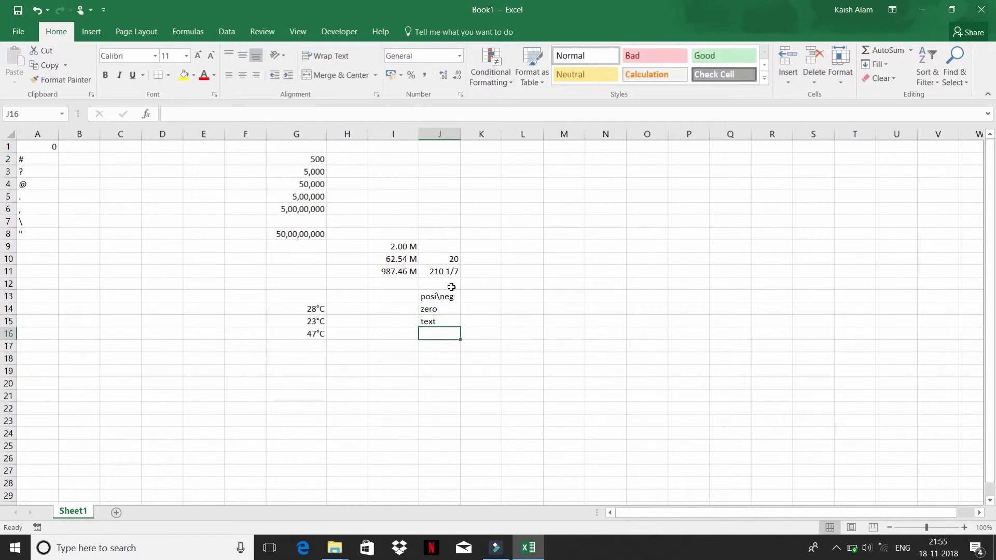
key(Return)
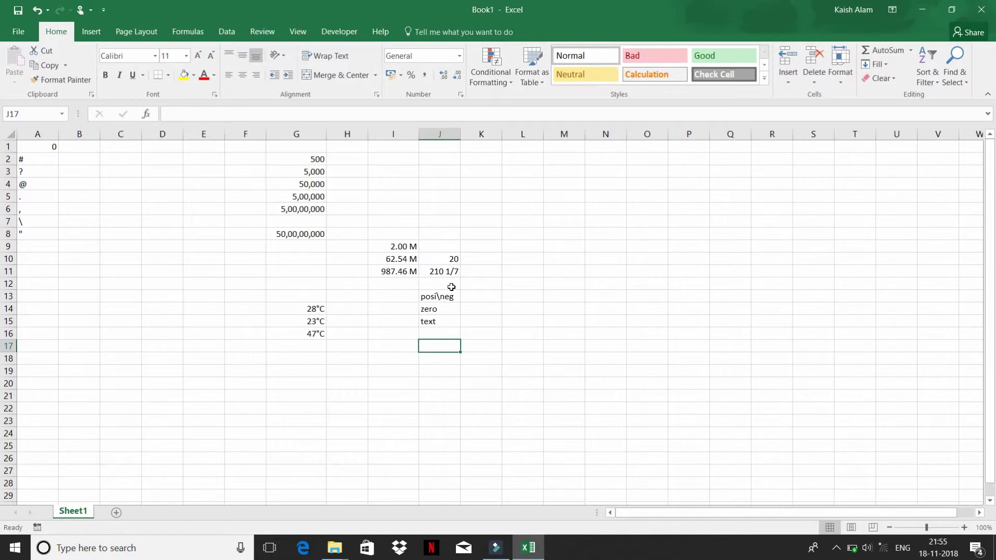
Step: Enter 1, -1, 2 and -9 down M12:M15 and select that range
key(Right)
key(Right)
key(Right)
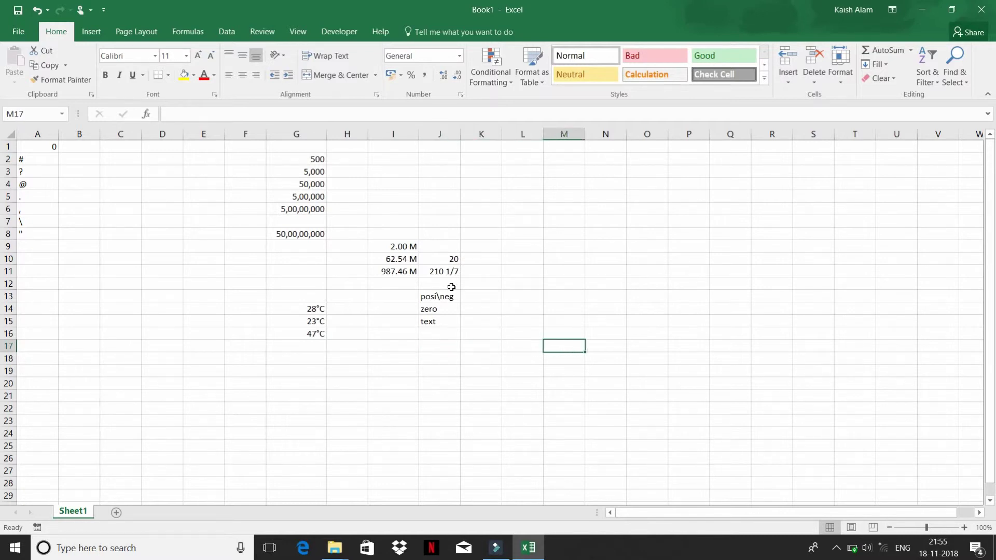
key(Up)
key(Up)
key(Up)
key(Up)
key(Up)
text(1)
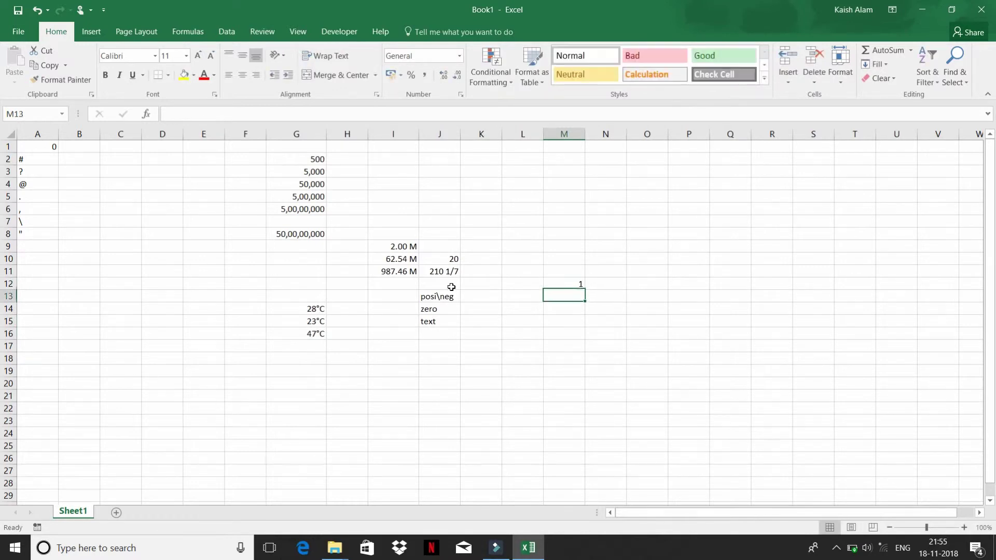
key(Return)
text(.)
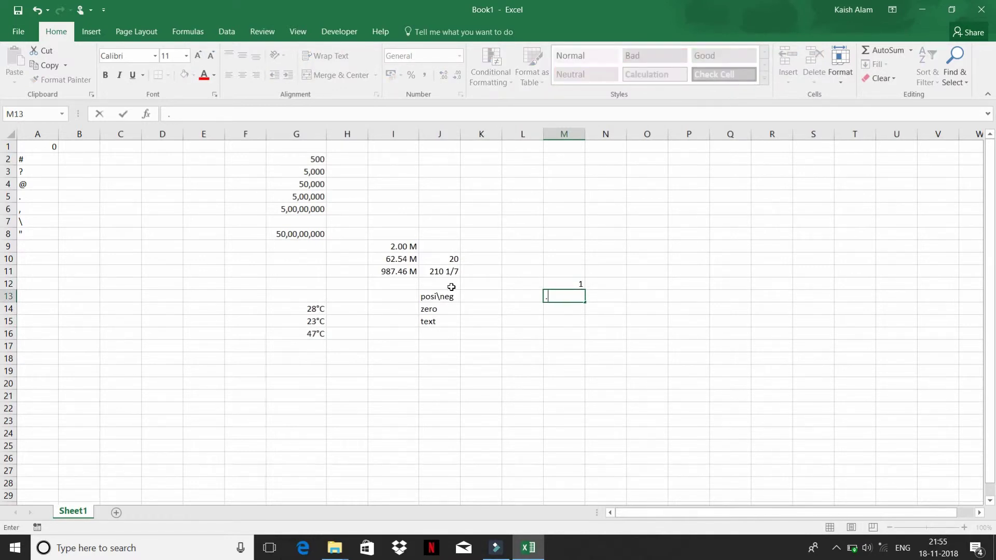
text(-)
key(BackSpace)
key(BackSpace)
text(-1)
key(Return)
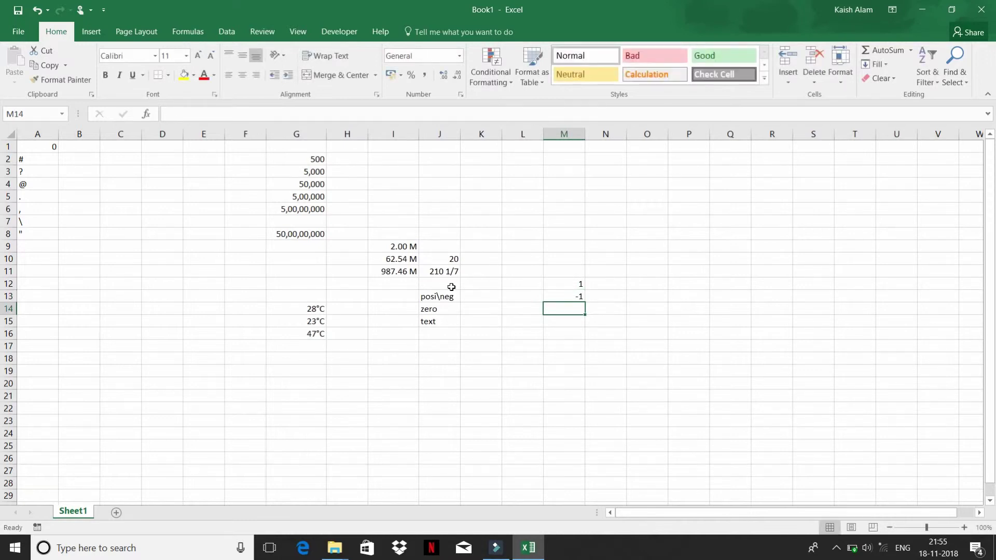
text(2)
key(Return)
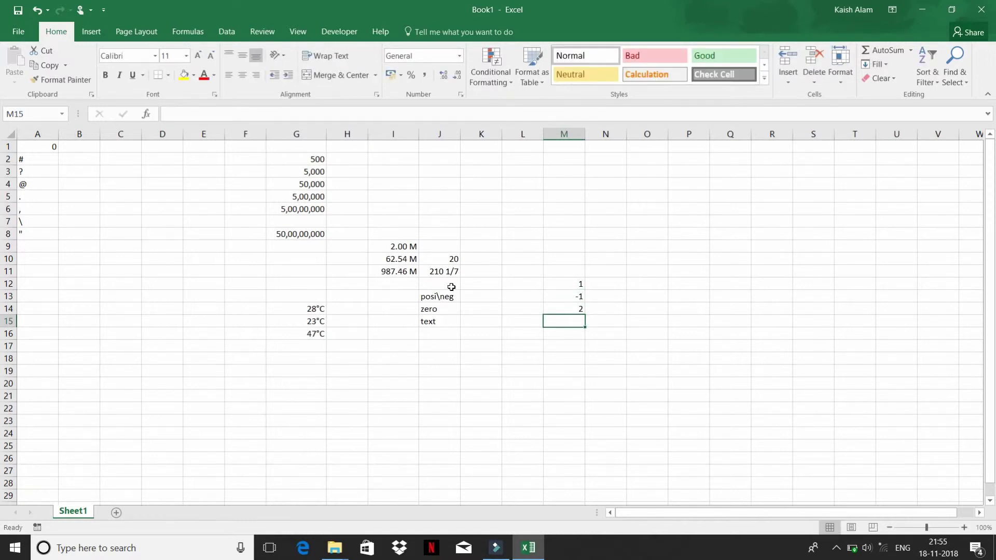
text(-9)
key(Return)
key(Up)
key(Up)
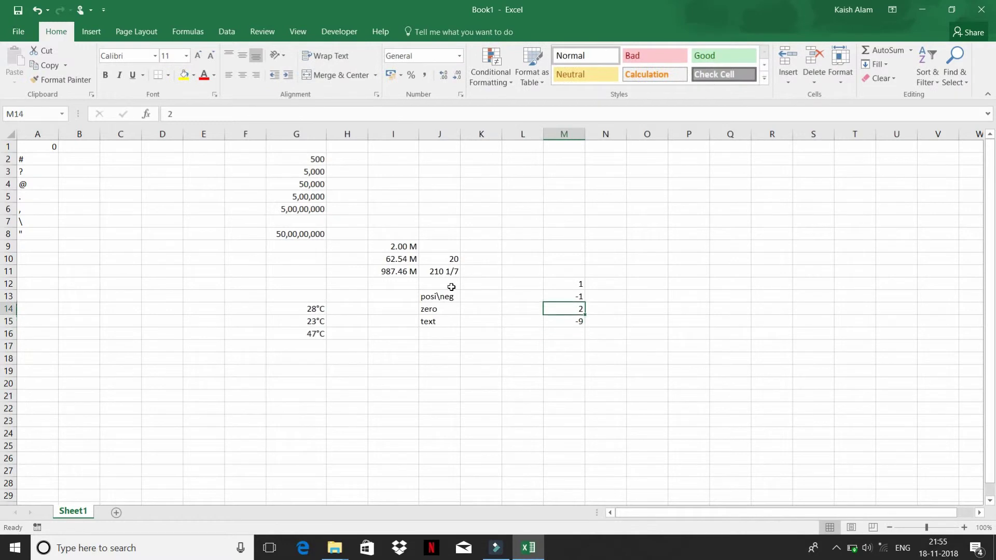
key(Up)
key(Up)
key(shift+Down)
key(shift+Down)
key(shift+Down)
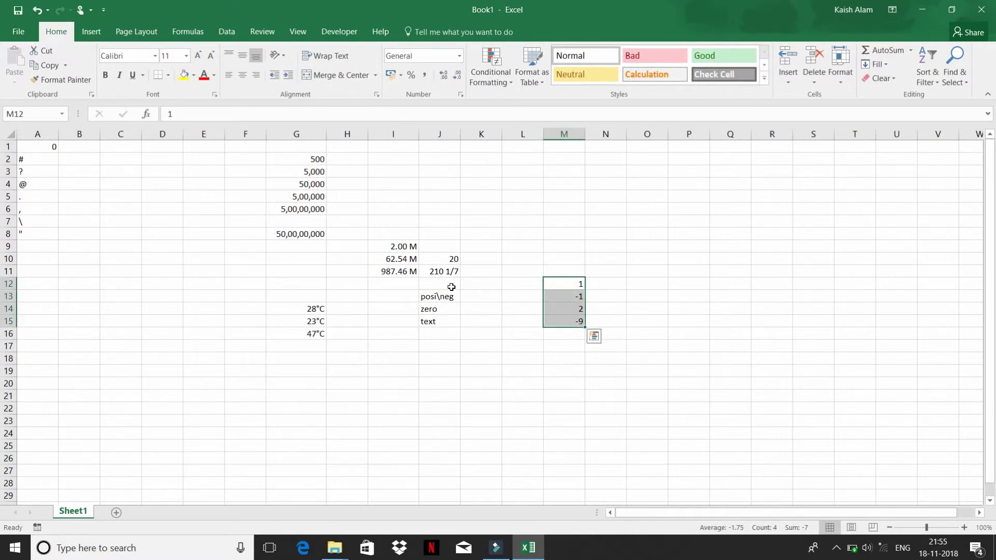
Step: Apply the custom format #;(#) to M12:M15 so the negatives read (1) and (9)
key(ctrl+1)
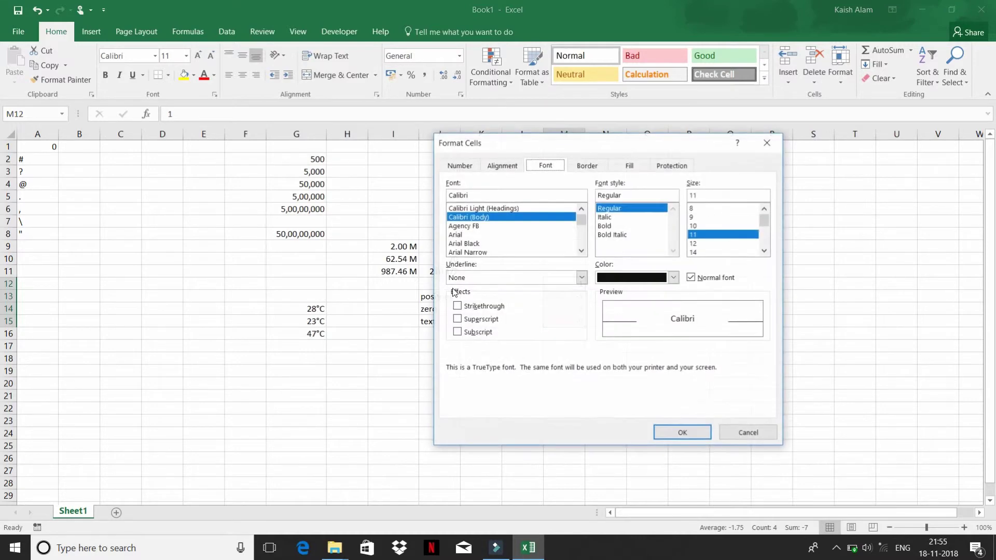
key(ctrl+shift+Tab)
key(ctrl+shift+Tab)
click(455, 292)
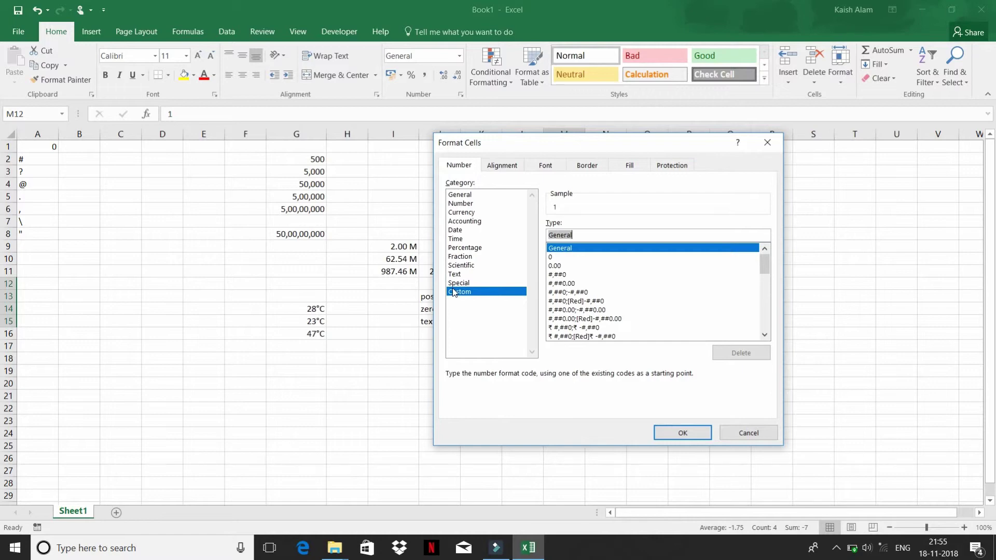
text(#;()
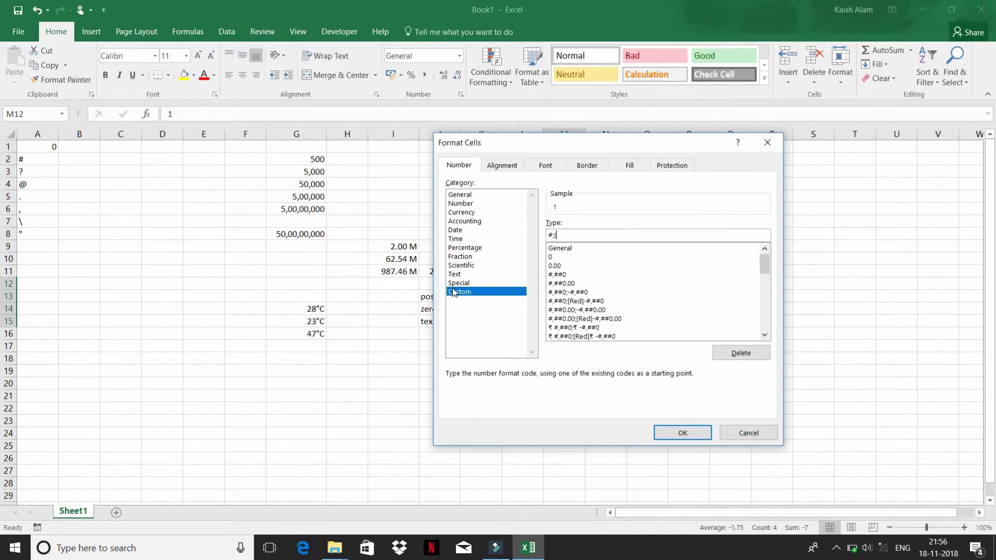
text(#)
key(Return)
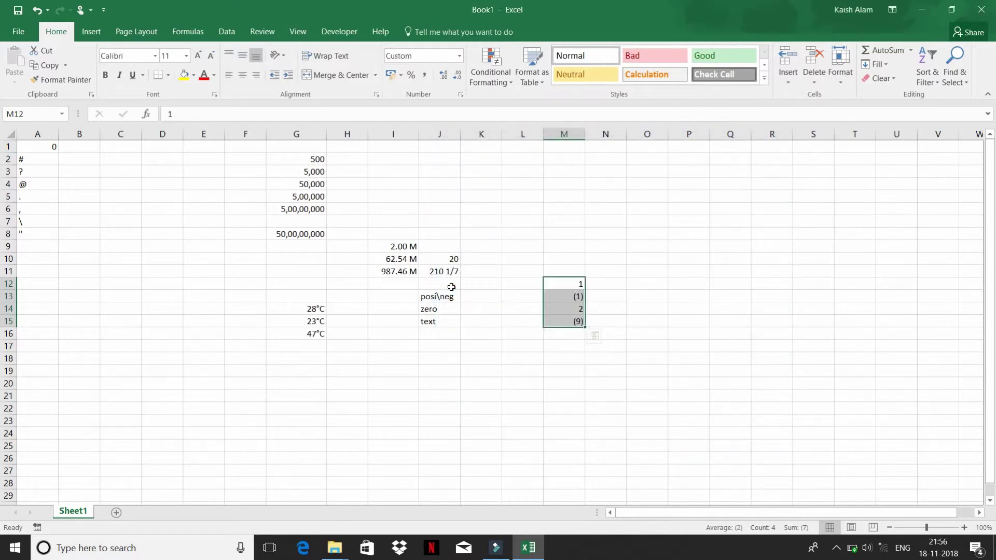
key(Down)
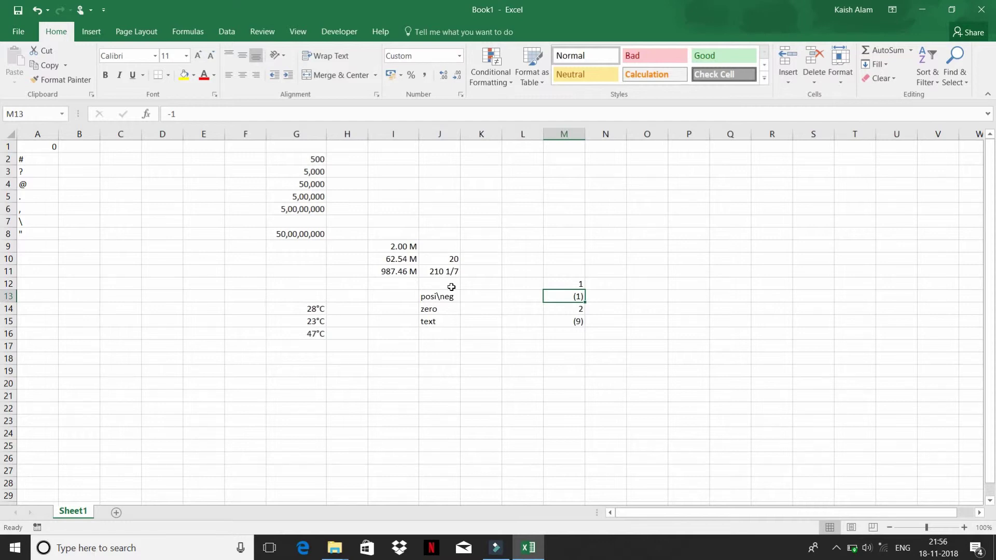
key(Down)
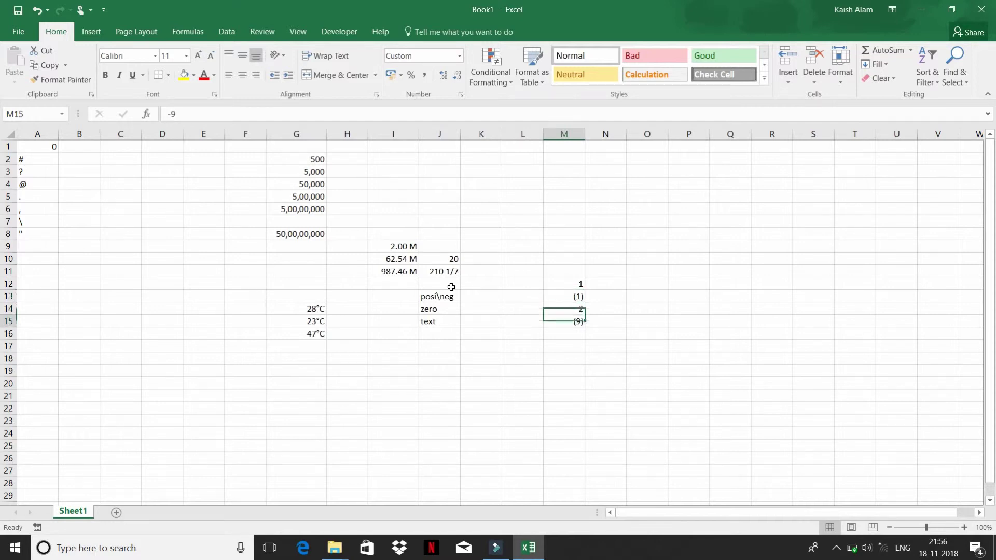
key(Down)
key(Down)
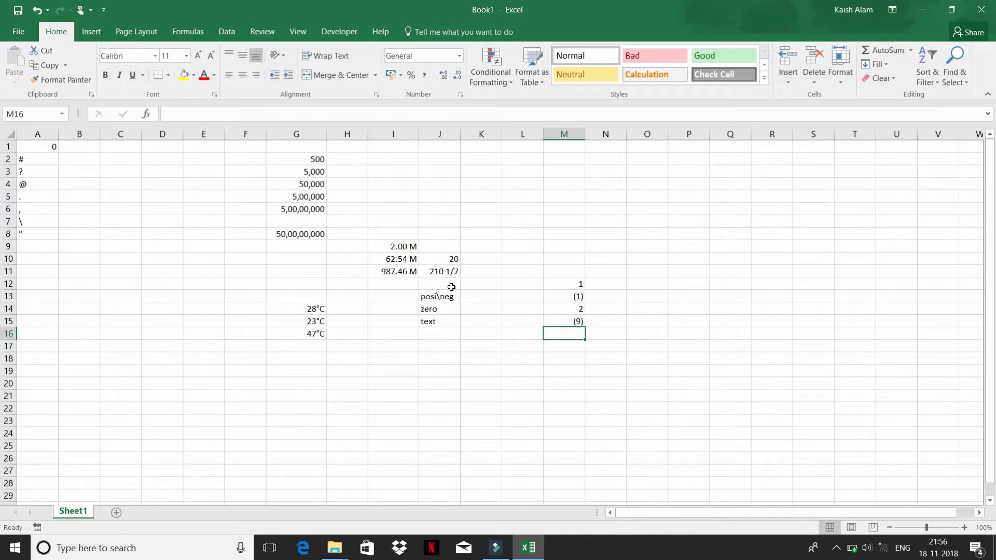
key(Left)
key(Left)
key(Left)
key(Down)
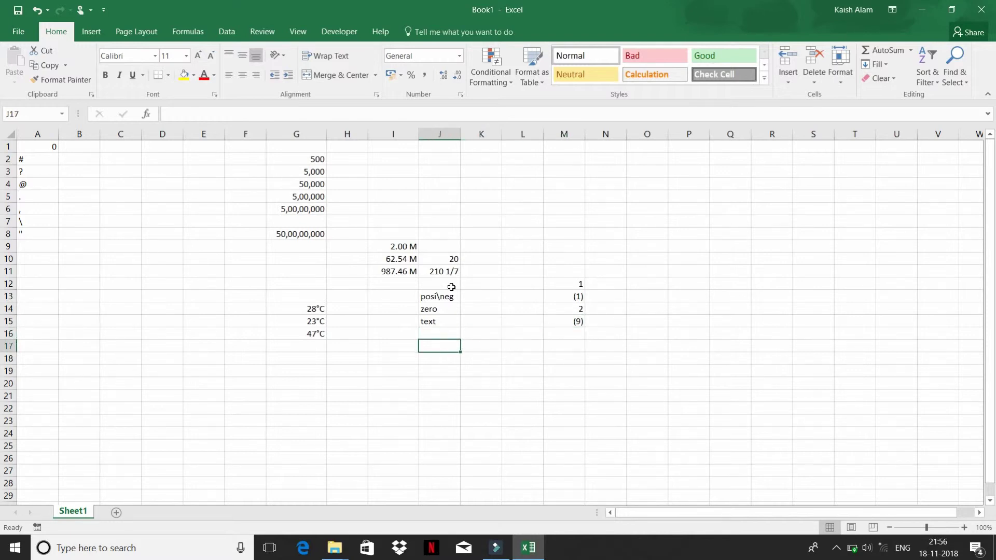
Step: Enter 20, 10, 90, 50, 40 and 60 down J17:J22 and select the list
text(20)
key(Return)
text(1)
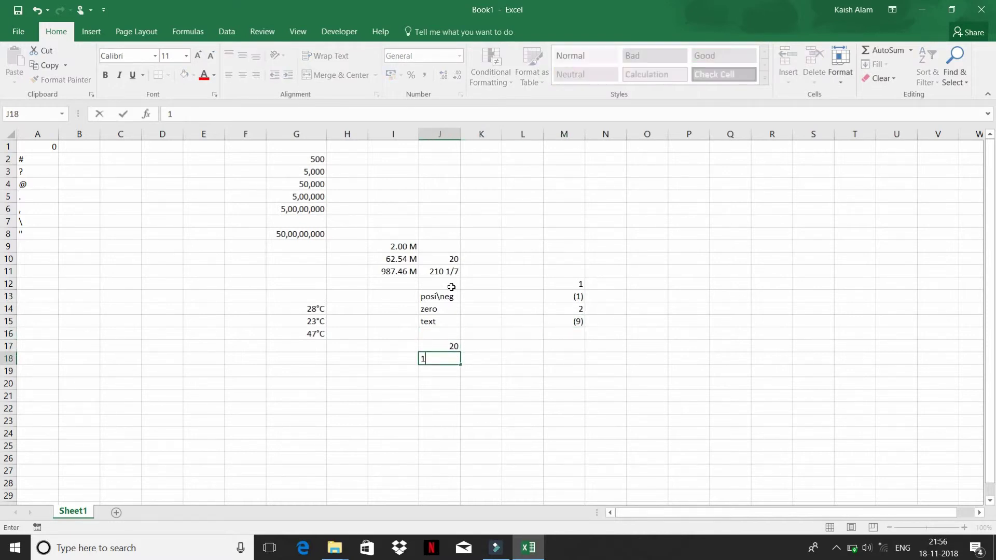
text(0)
key(Return)
text(9)
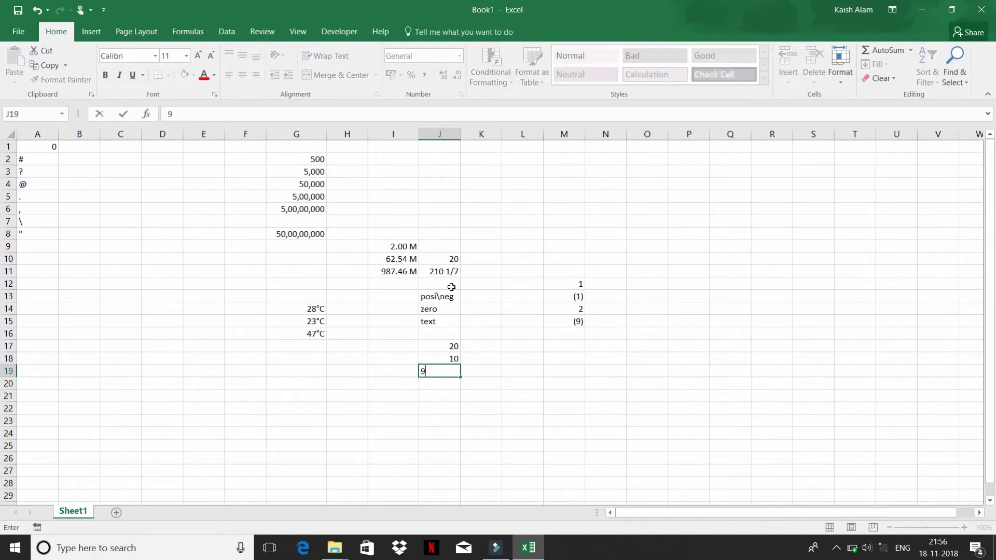
text(0)
key(ctrl+Return)
key(Return)
text(50)
key(Return)
text(40)
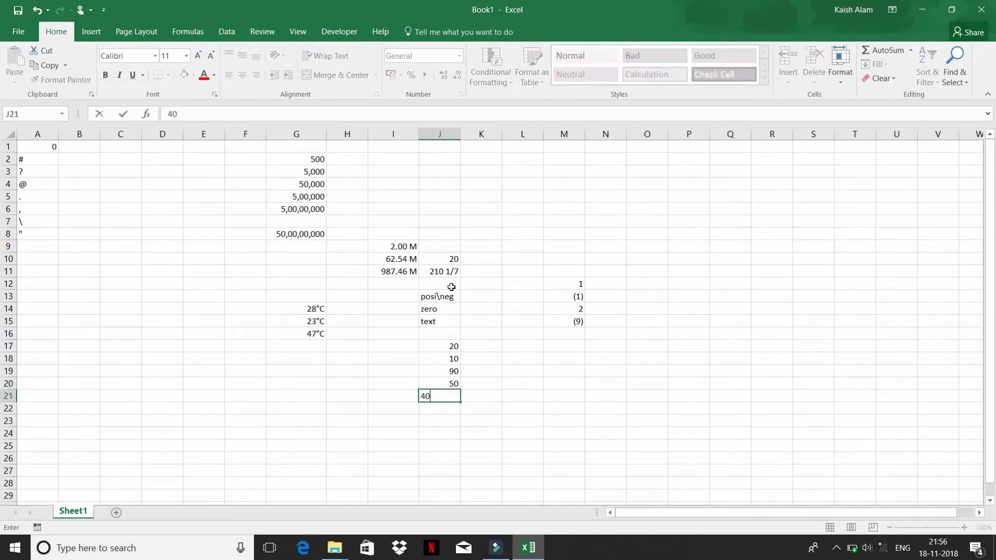
key(Return)
text(60)
key(Return)
key(Up)
key(Up)
key(Up)
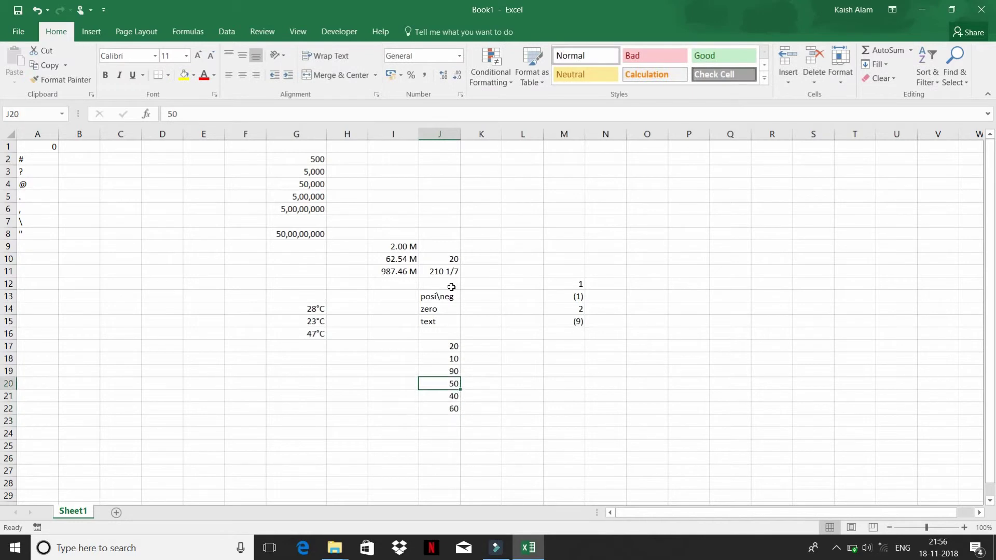
key(Up)
key(Up)
key(Up)
key(ctrl+shift+Down)
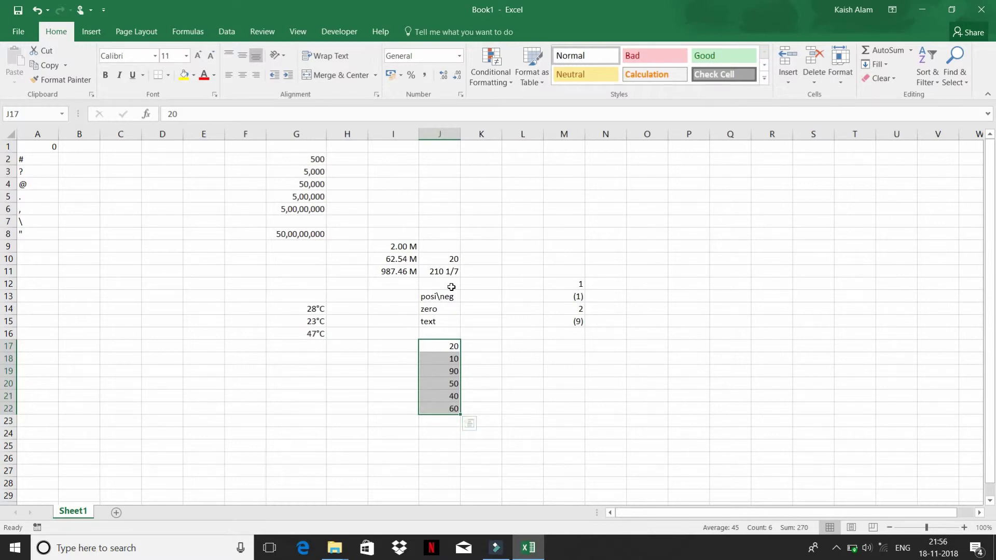
Step: Open Format Cells for J17:J22 on the Custom category with the General code selected
key(ctrl+shift+f)
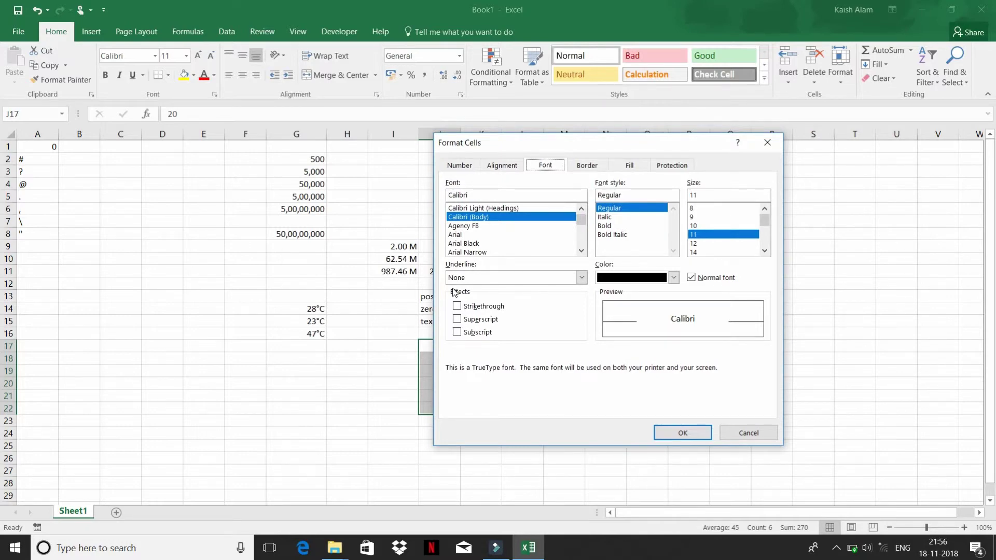
click(464, 165)
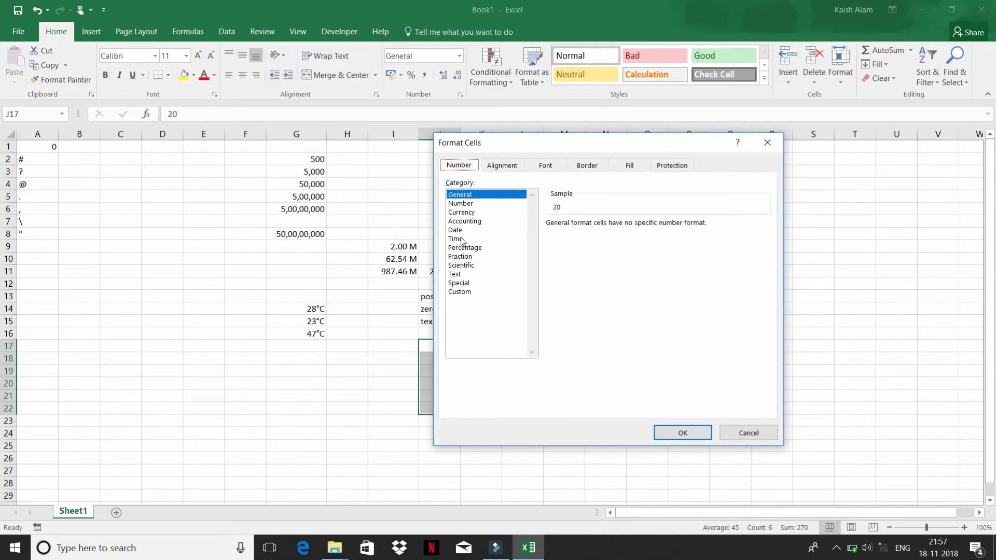
click(459, 291)
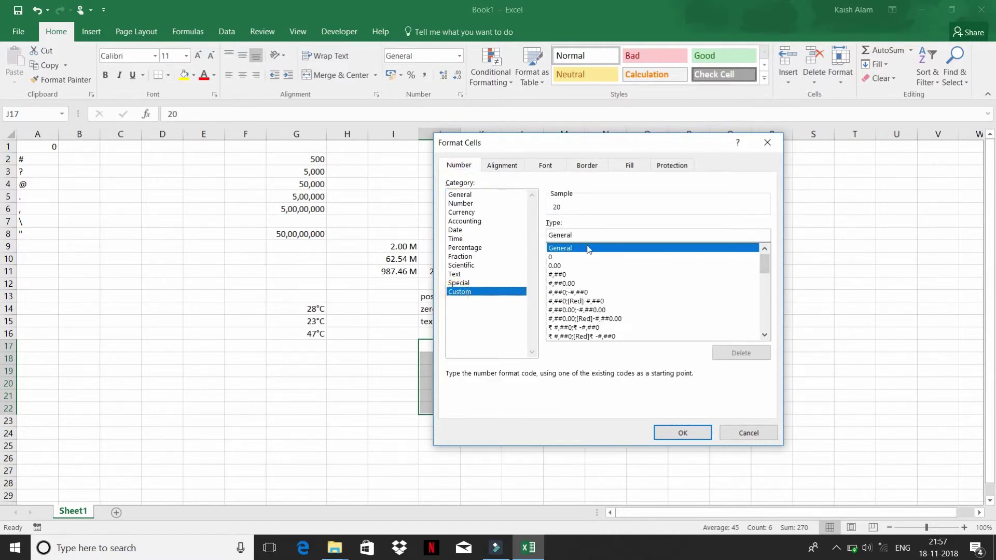
drag(595, 235, 479, 235)
Step: Apply [red][<30];[green][>=30] to J17:J22, correcting a mistyped comma to a semicolon
text([r)
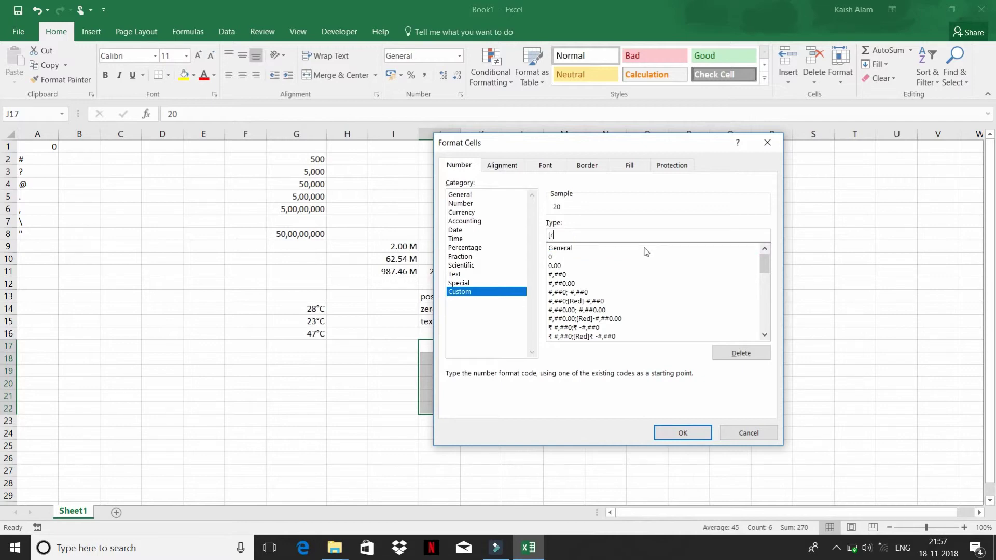
text(ed)
text(])
text(<)
text(30)
text(,)
text(gre)
text(en)
text(][>)
text(=)
text(30)
key(Return)
key(Return)
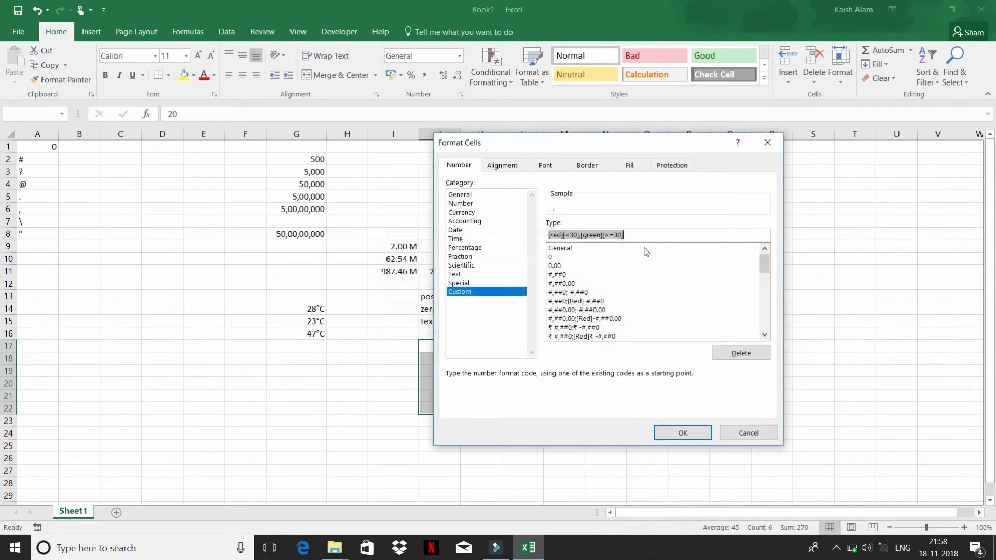
key(End)
key(Left)
key(Left)
key(Left)
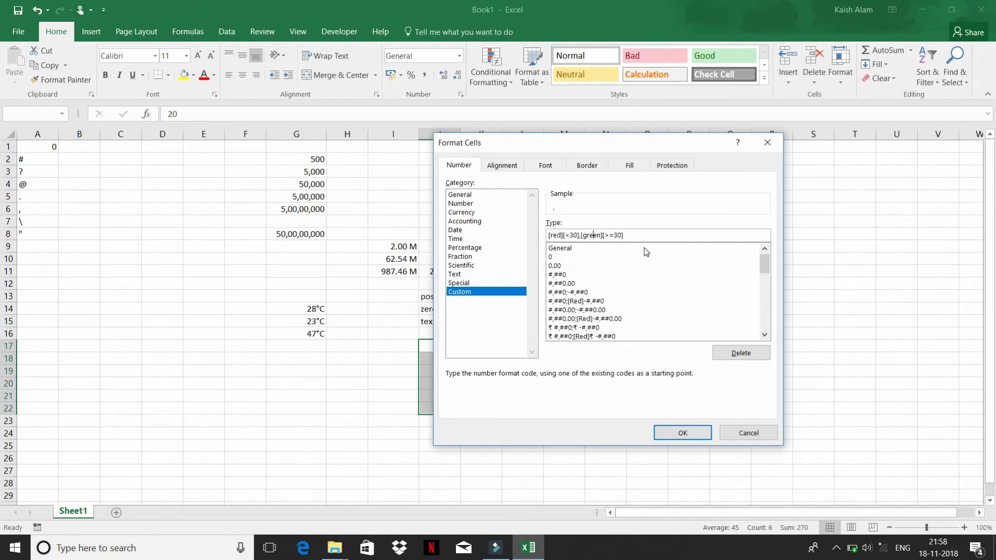
key(Left)
key(Left)
key(Left)
key(BackSpace)
text(;)
key(Return)
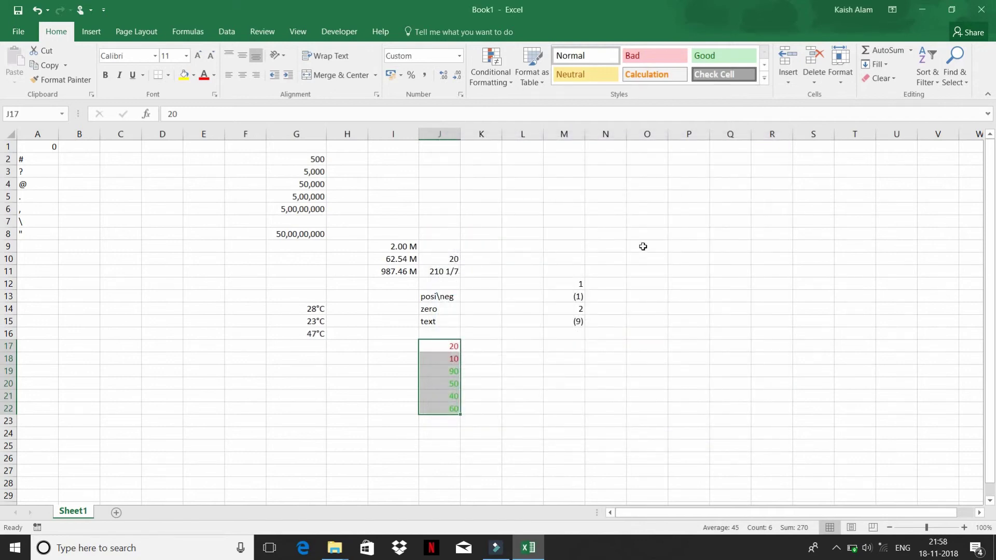
Step: Test the colour rule by entering 30 in J19 and 50 in J20, showing green
key(Down)
key(Down)
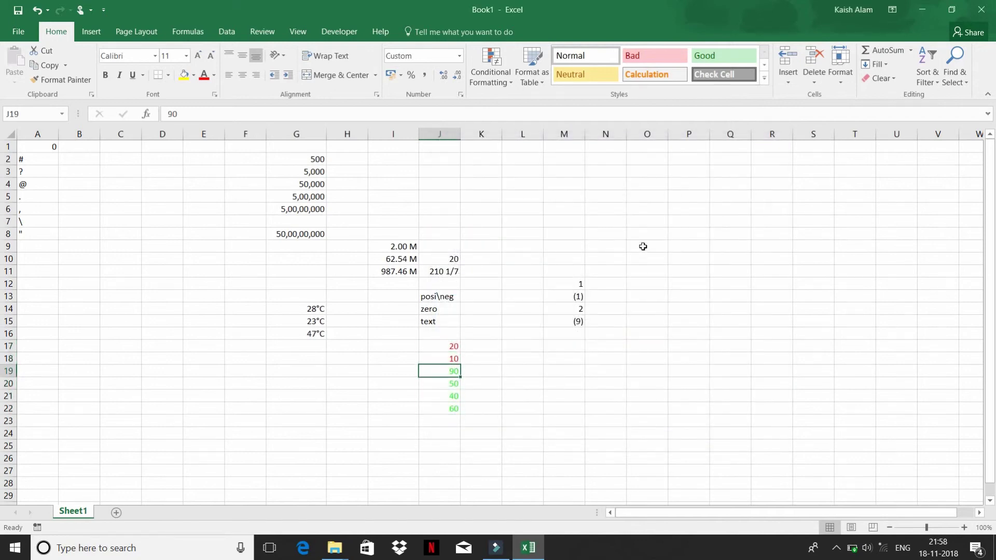
text(30)
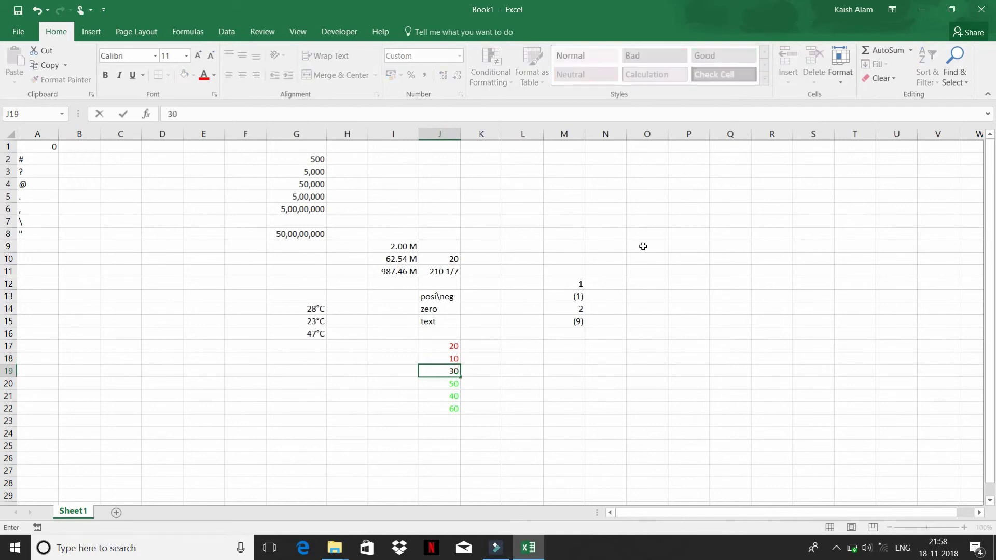
key(Return)
text(5)
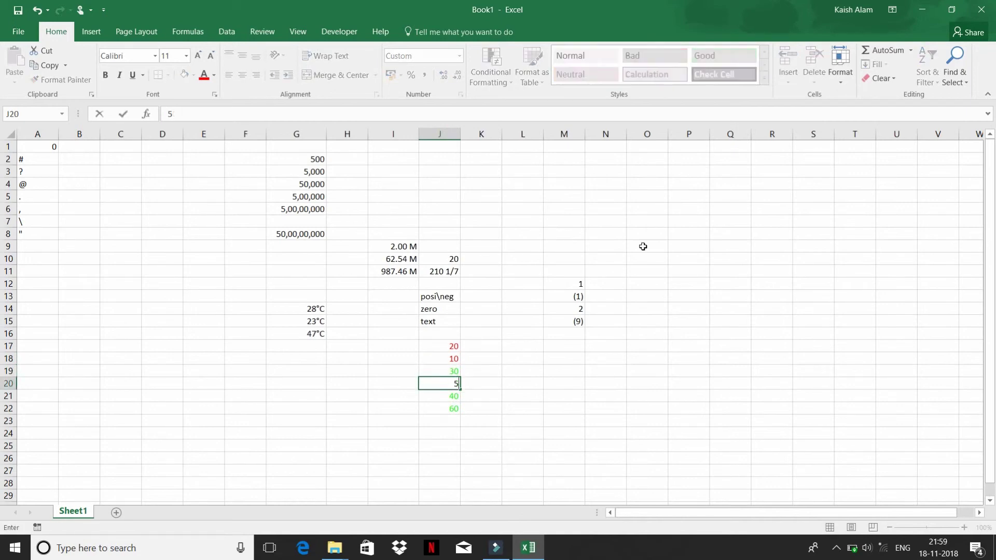
text(0)
key(Return)
Step: Change J19 to 10 and J20 to 20 so both display in red
key(Up)
key(Up)
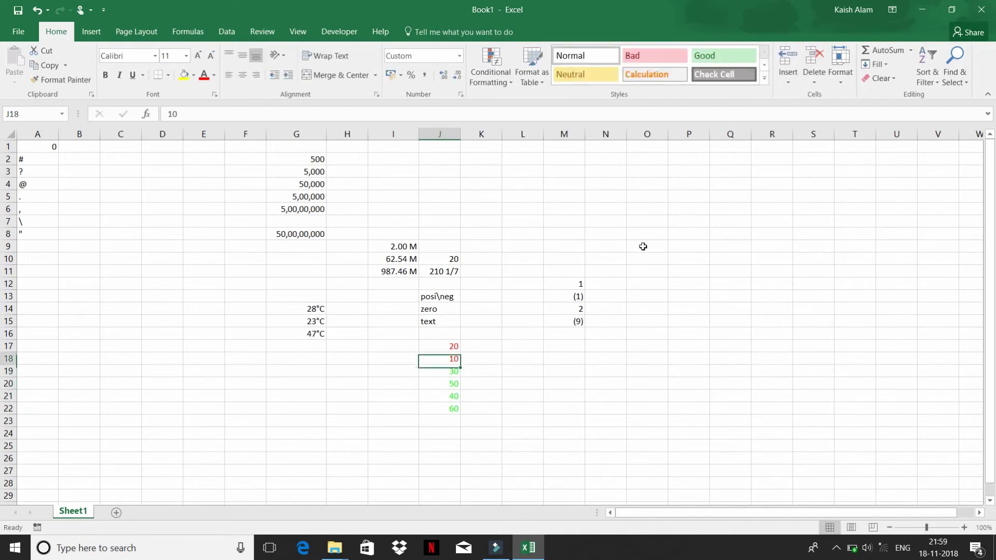
key(Up)
key(Down)
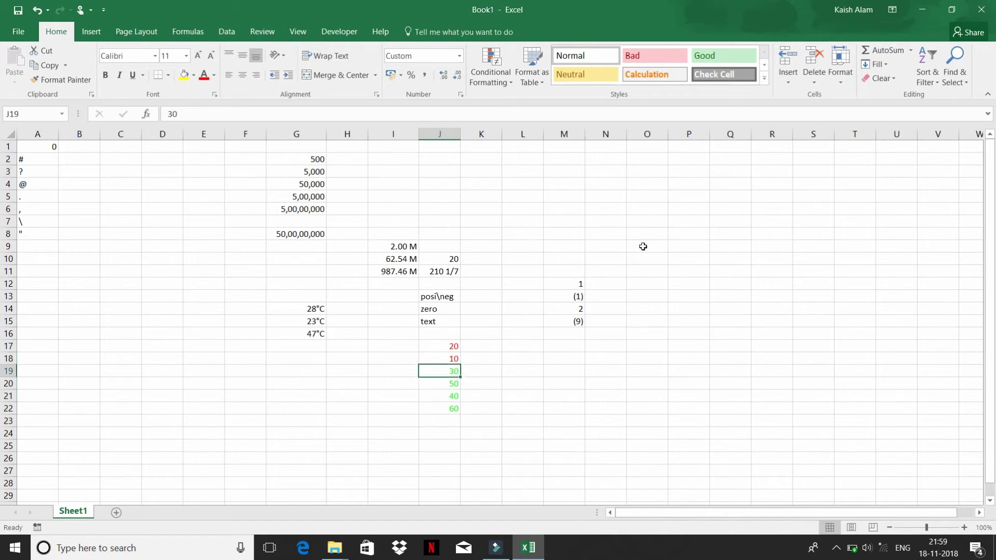
text(10)
key(Return)
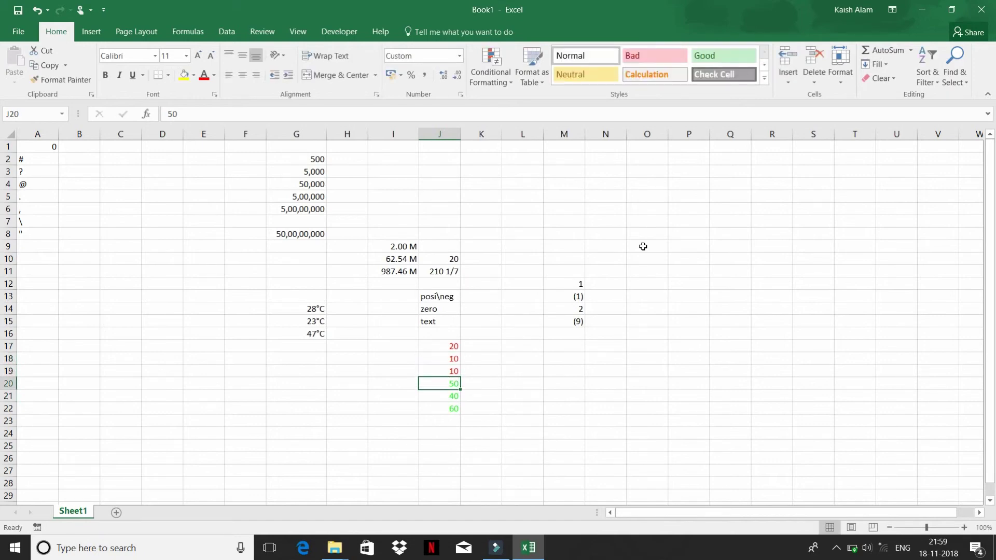
text(20)
key(Return)
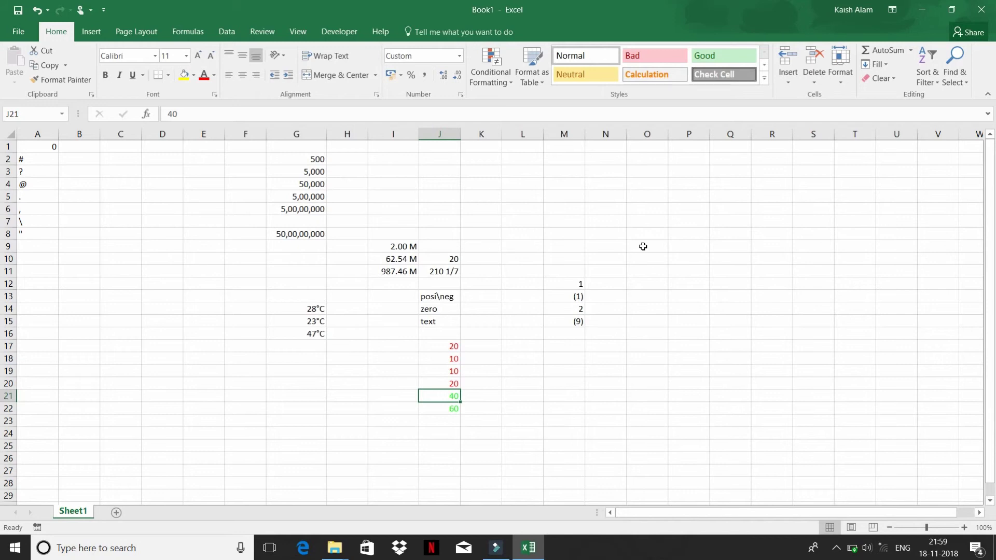
key(Left)
key(Right)
key(Right)
key(Right)
key(Right)
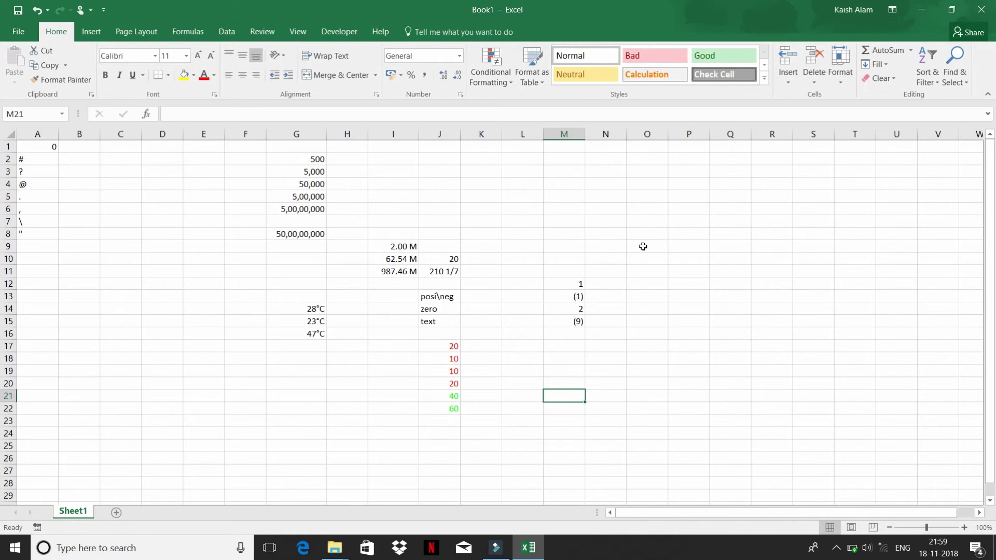
Step: Enter 1------ in M18, 1____ in M19 and 1 in M21
key(Up)
key(Up)
key(Up)
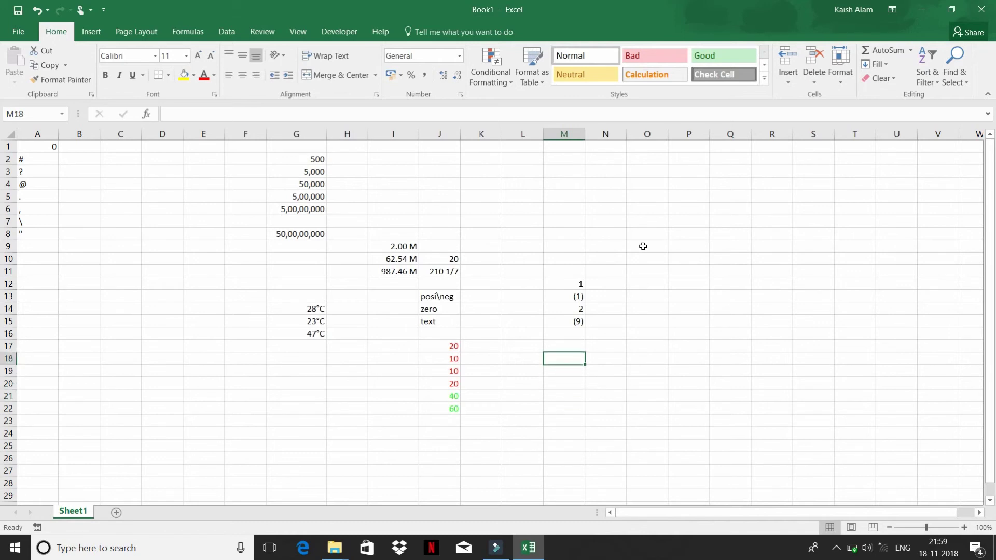
text(1.)
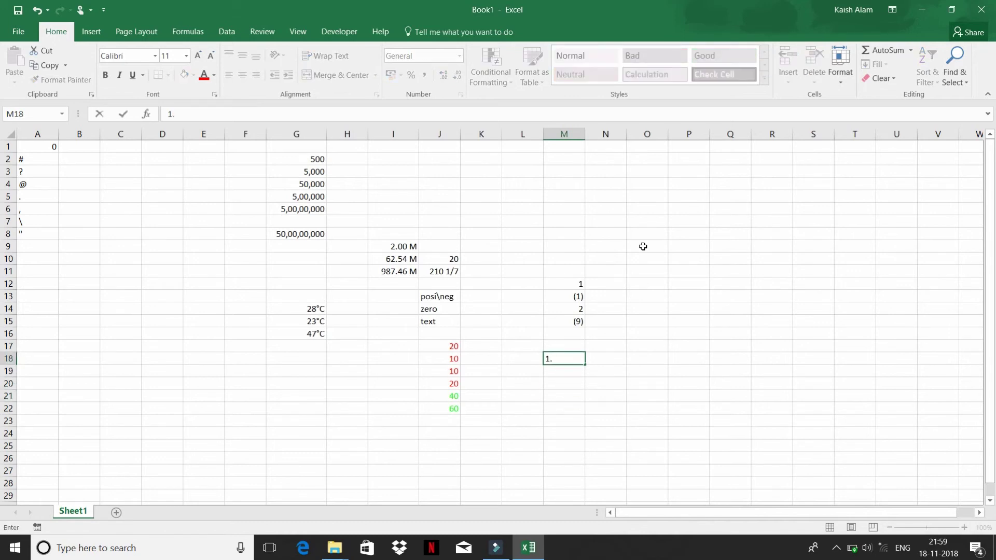
key(Escape)
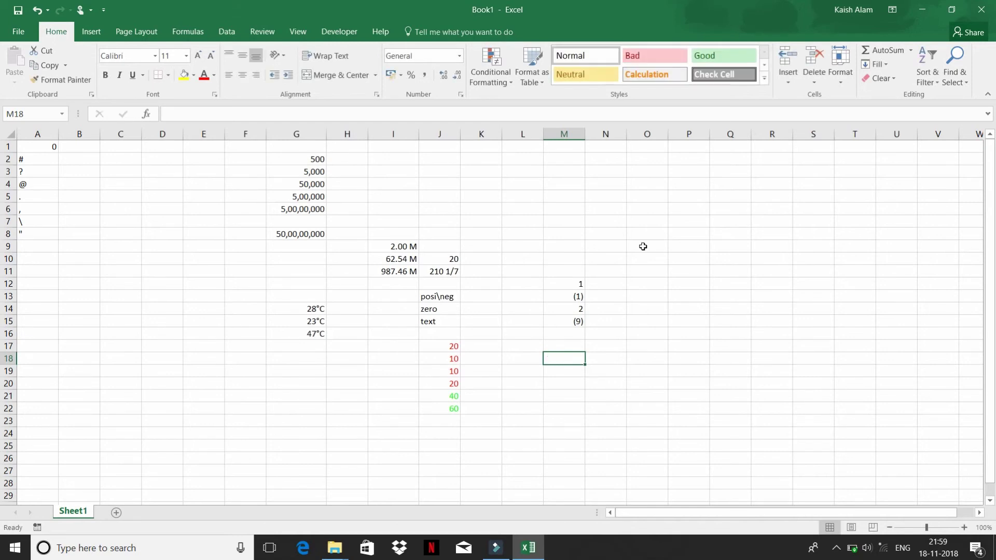
text(1)
text(-)
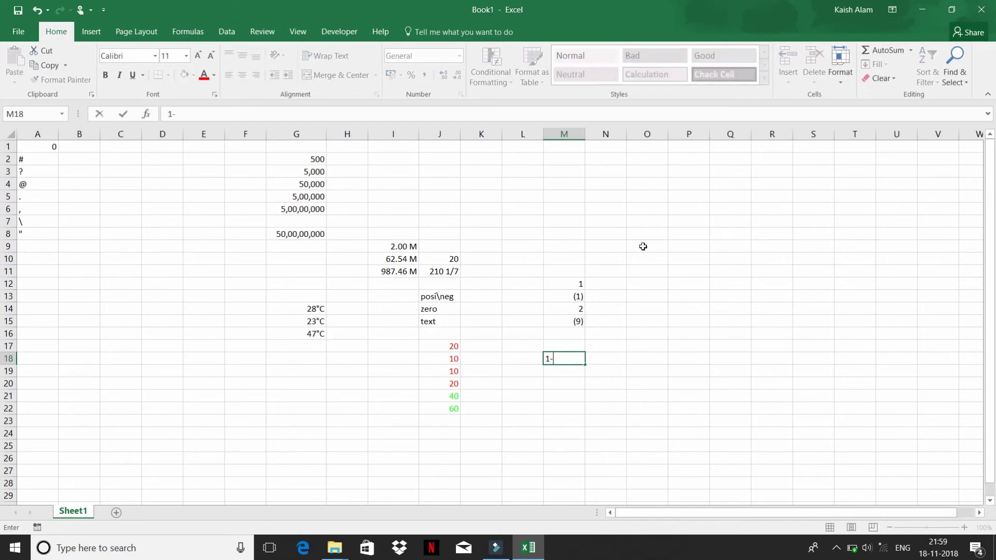
text(-----)
key(Return)
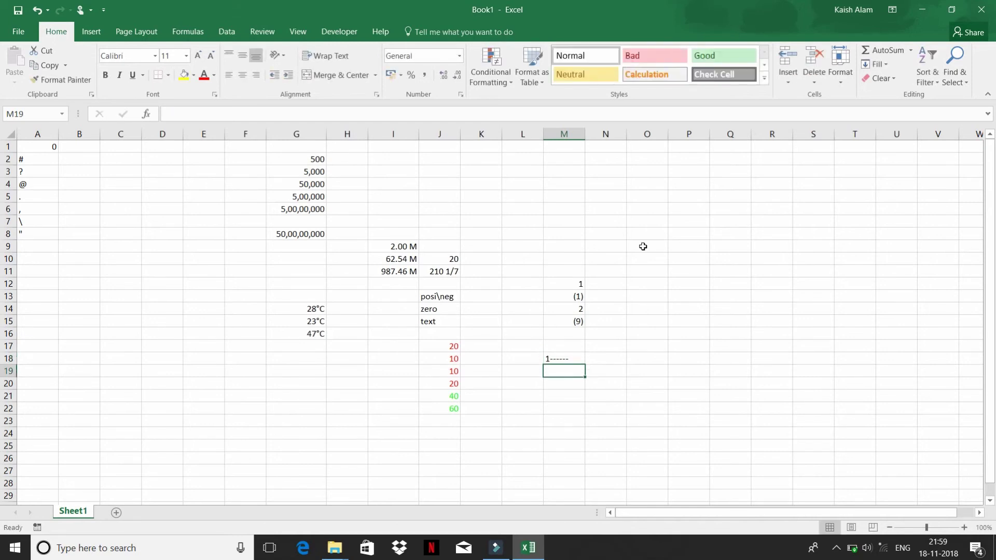
text(1)
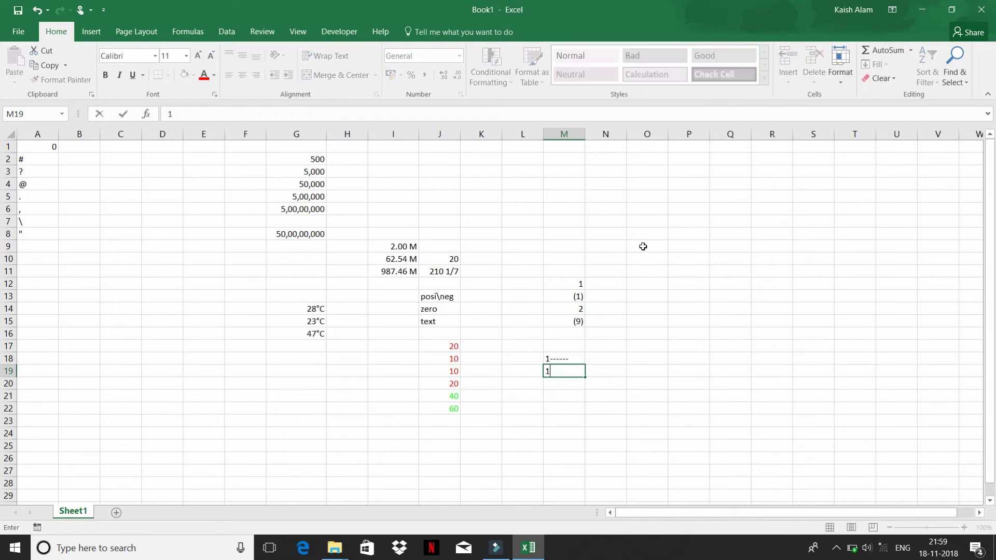
text(____)
key(Return)
key(Up)
key(Up)
key(Up)
key(Down)
key(Down)
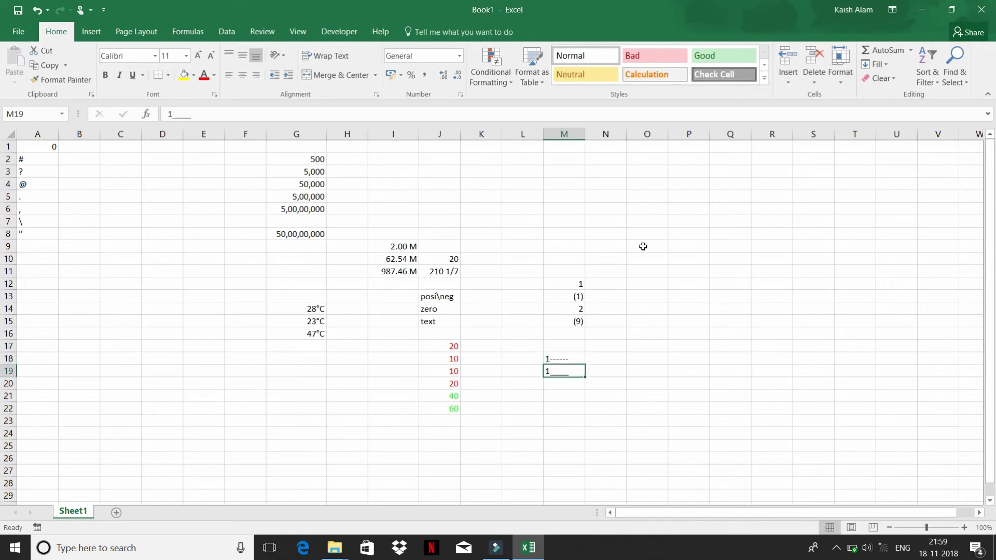
key(Down)
key(Down)
text(1)
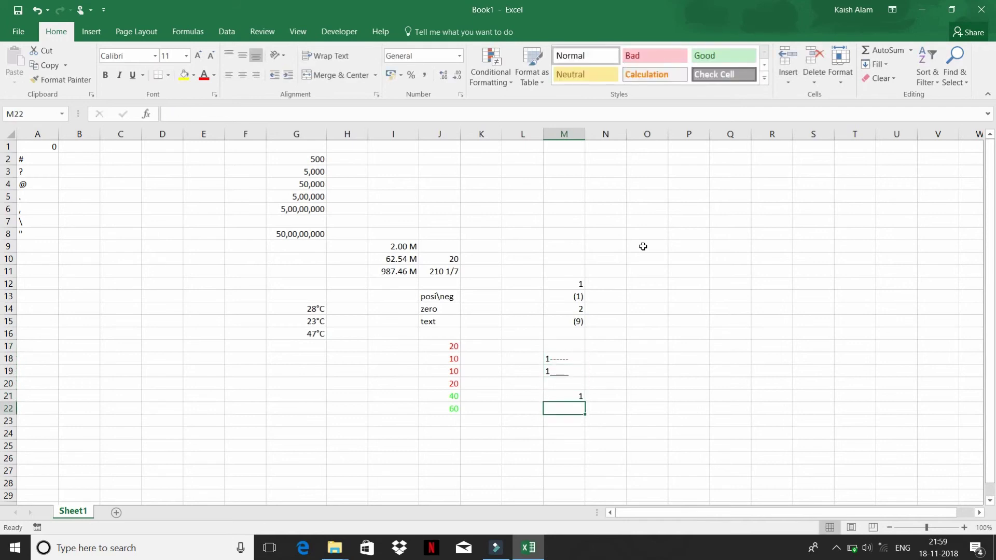
key(Left)
key(Left)
key(Left)
key(Up)
key(Up)
key(Up)
Step: Select J17:J22 and replace the Custom Type code with #*- so dashes fill after each value
key(shift+Down)
key(shift+Down)
key(shift+Down)
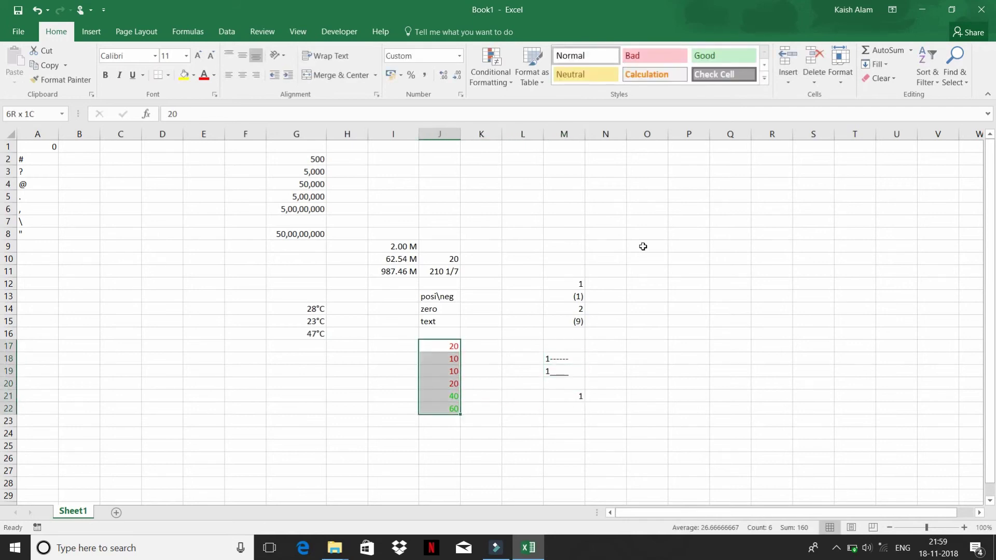
key(ctrl+shift+f)
key(ctrl+Page_Up)
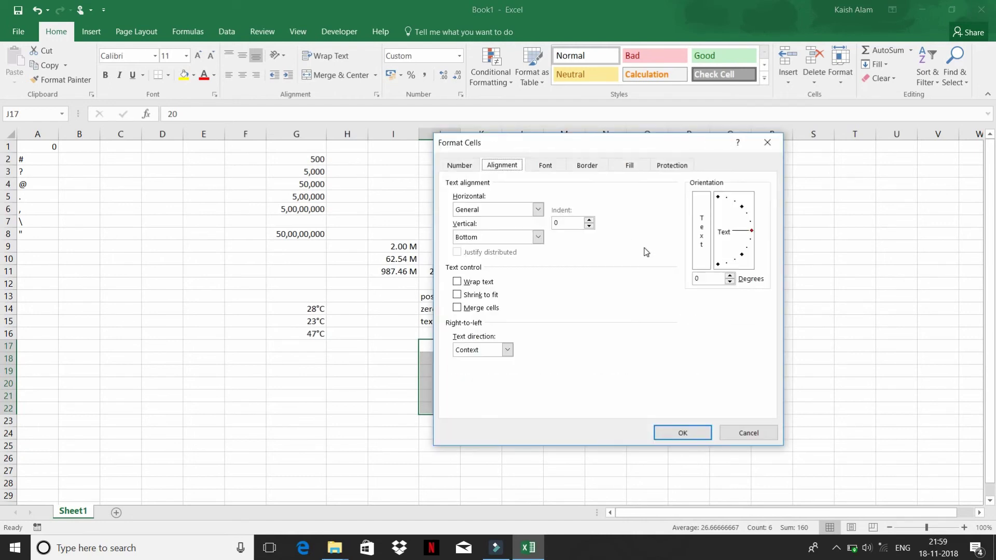
key(ctrl+Page_Up)
key(Tab)
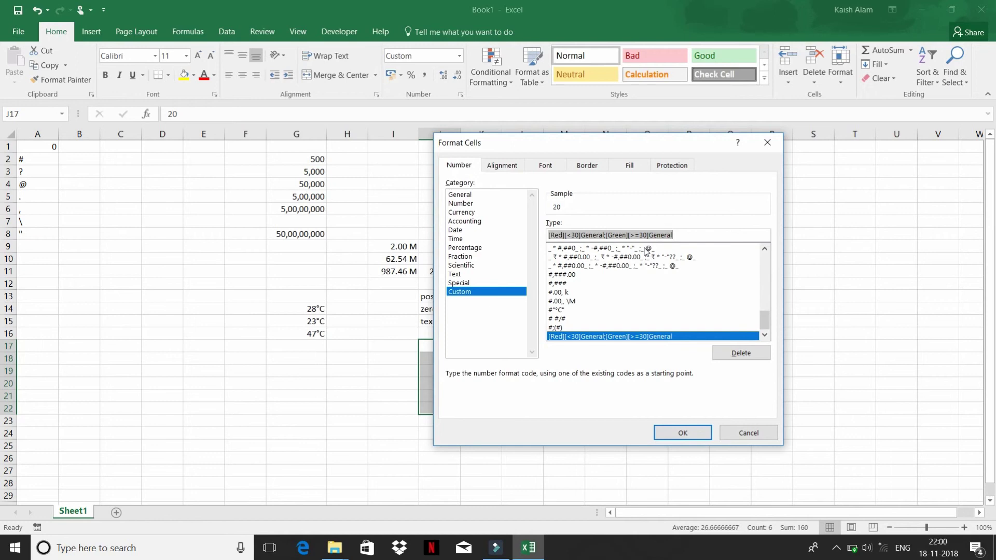
text(#)
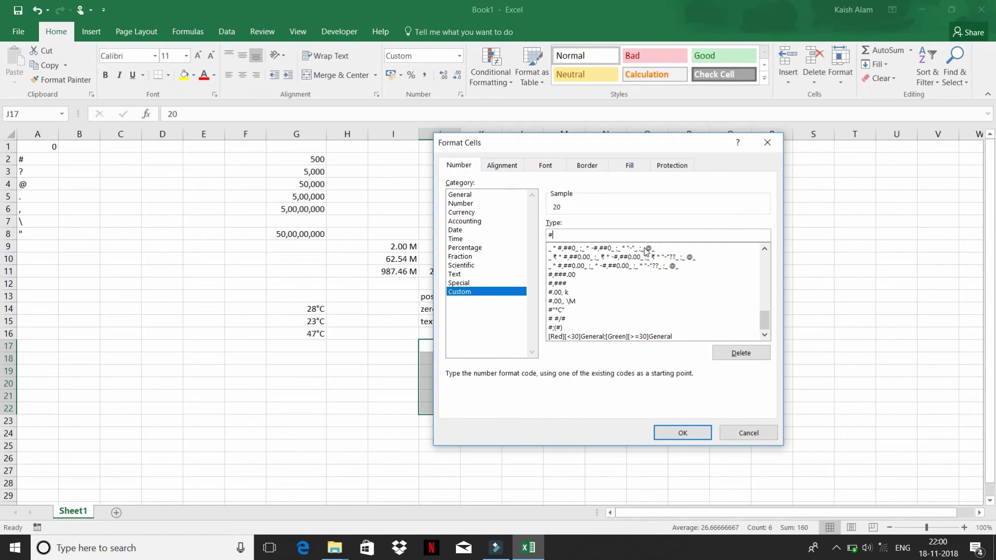
text(*)
click(690, 434)
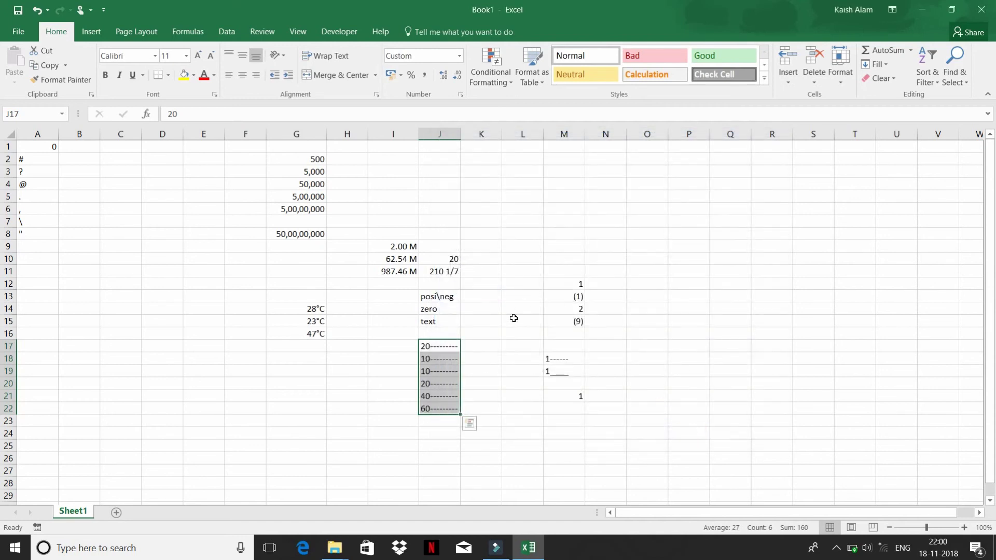
Step: Shrink column J to a sliver, then widen it so the dashes stretch; inspect J17 and J21
click(451, 134)
drag(459, 137, 420, 136)
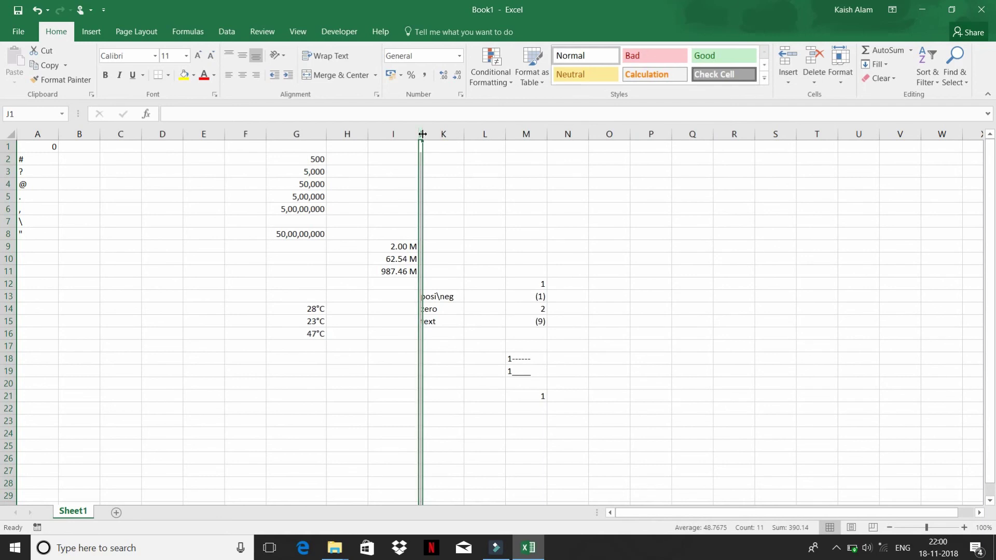
drag(420, 134, 575, 142)
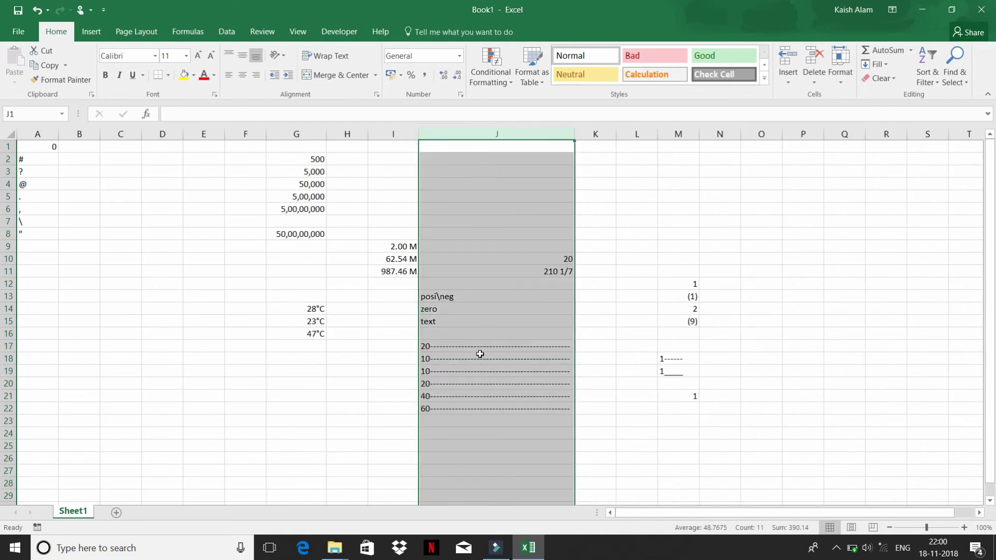
click(508, 346)
click(501, 397)
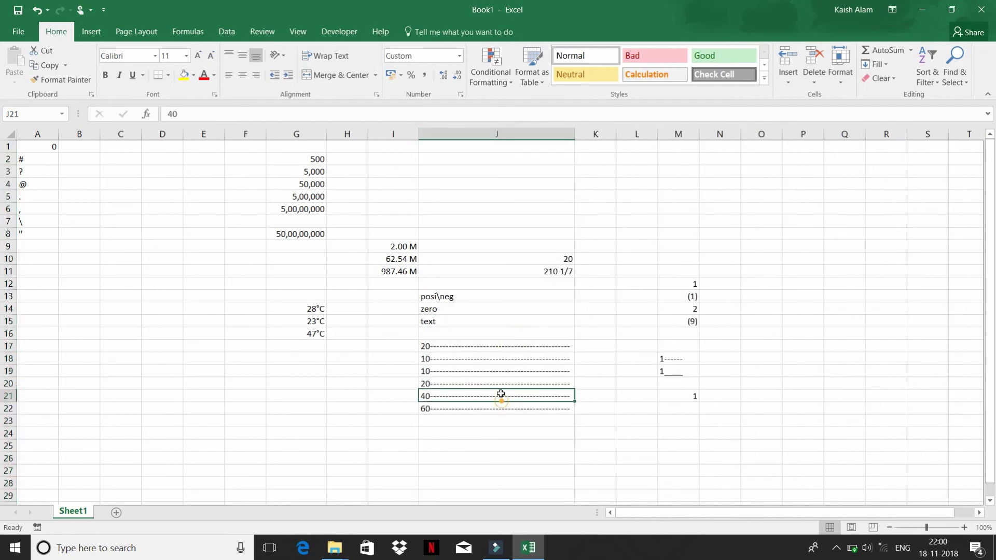
Step: Narrow column J to 132 pixels, review the J17–J22 values, and reselect J17:J22
drag(574, 137, 486, 127)
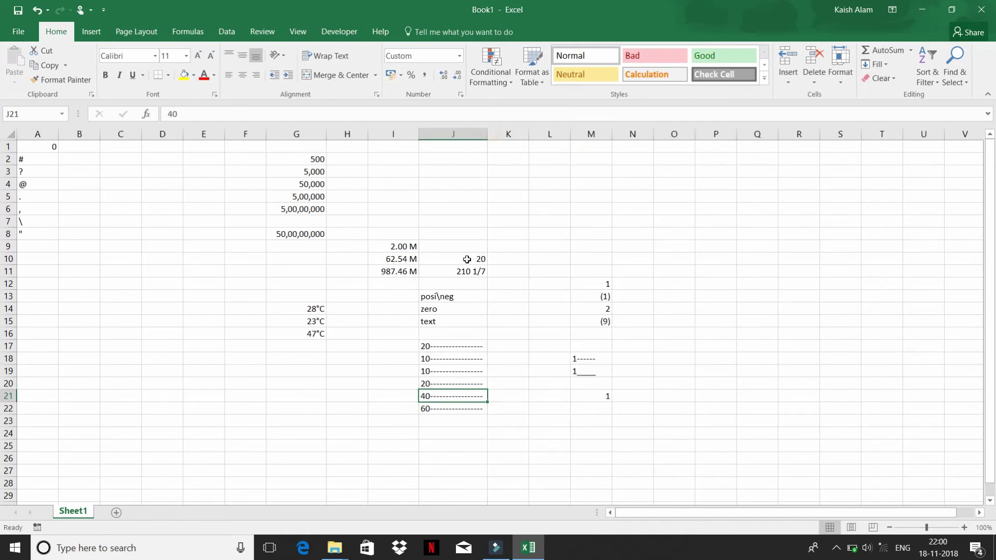
click(450, 350)
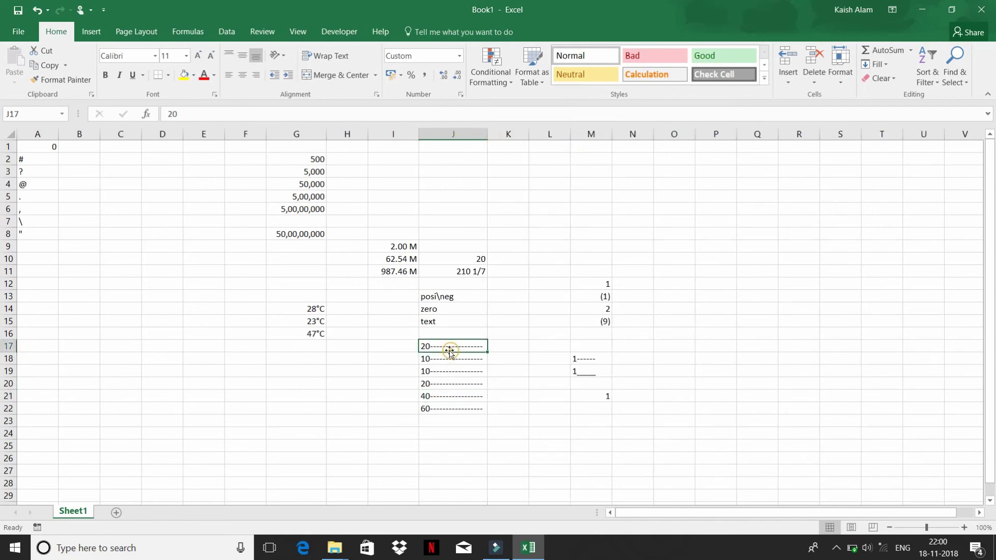
click(447, 397)
key(Up)
key(Up)
key(Up)
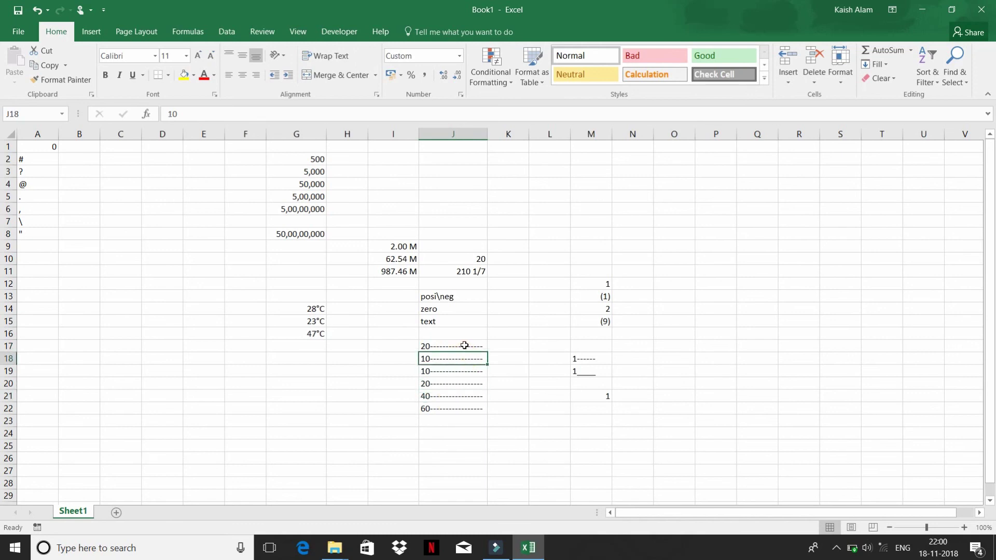
key(Up)
click(462, 368)
click(457, 406)
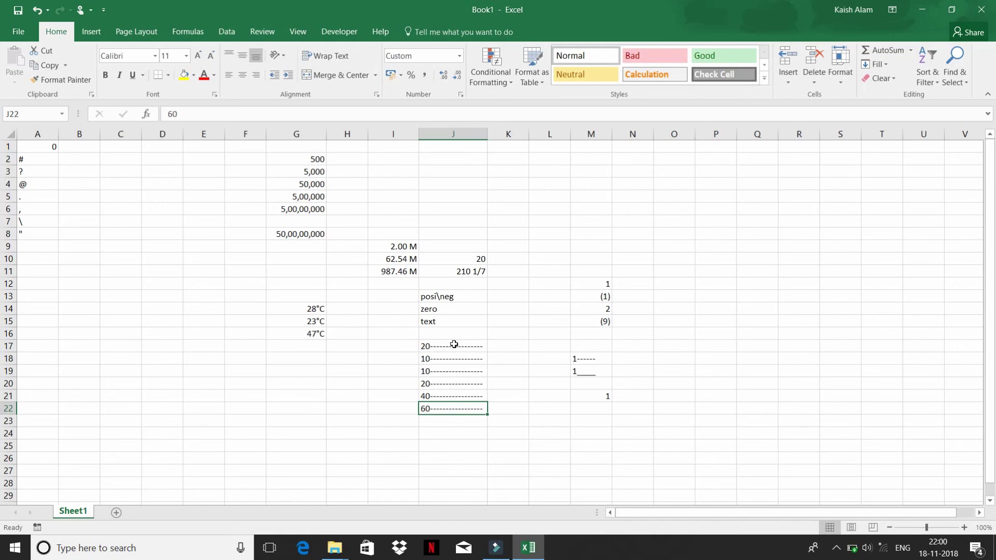
drag(454, 345, 454, 402)
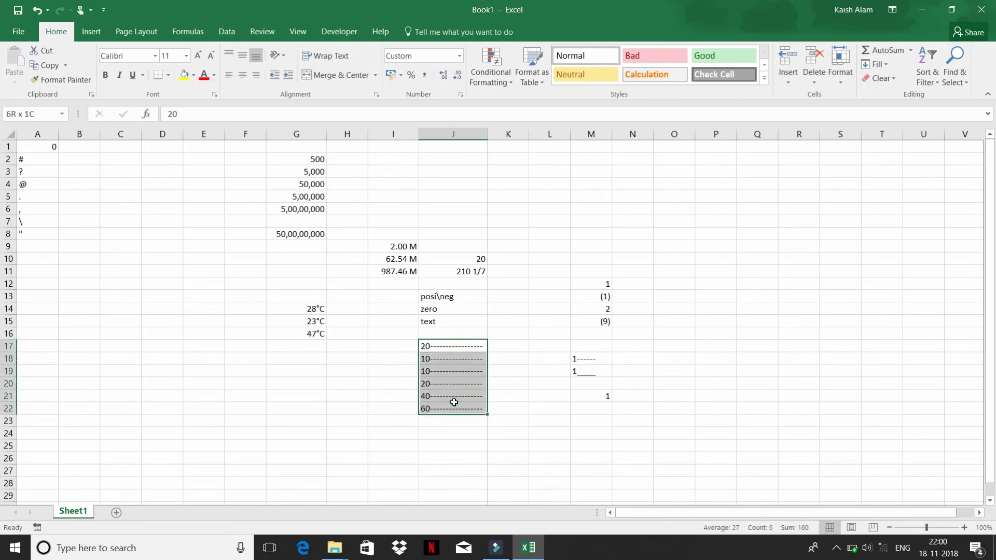